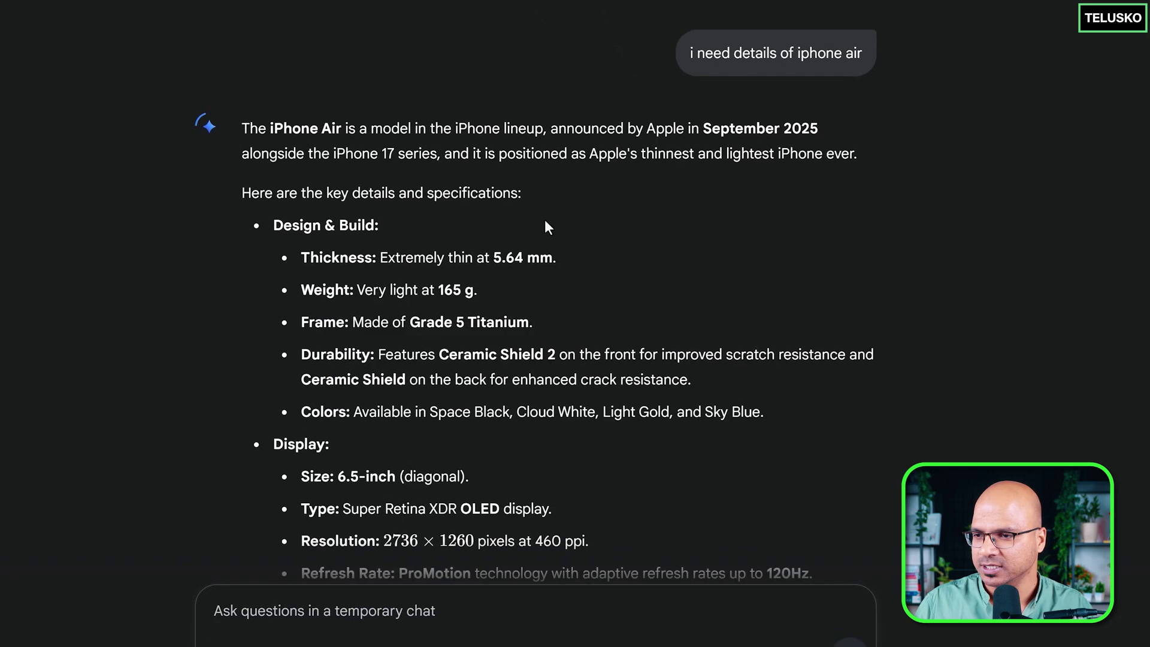
{"action": "left_click_drag", "start_coordinate": [318, 151], "coordinate": [792, 128]}
{"action": "left_click", "coordinate": [638, 149]}
{"action": "scroll", "coordinate": [640, 147], "scroll_direction": "down", "scroll_amount": 5}
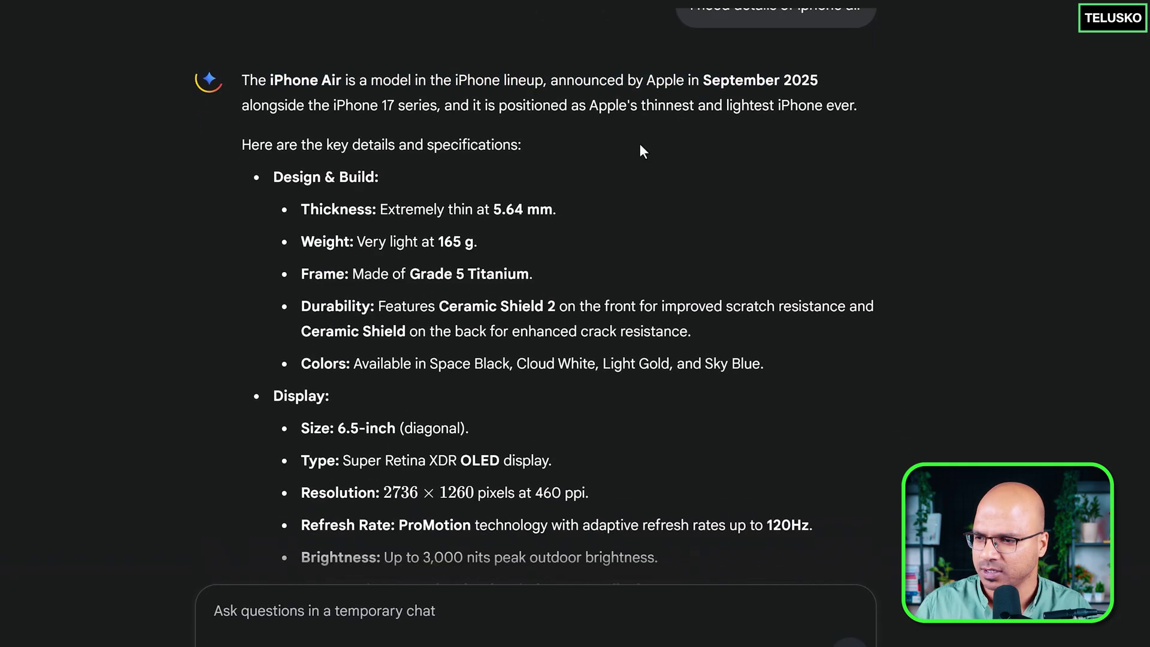
{"action": "scroll", "coordinate": [524, 240], "scroll_direction": "down", "scroll_amount": 7}
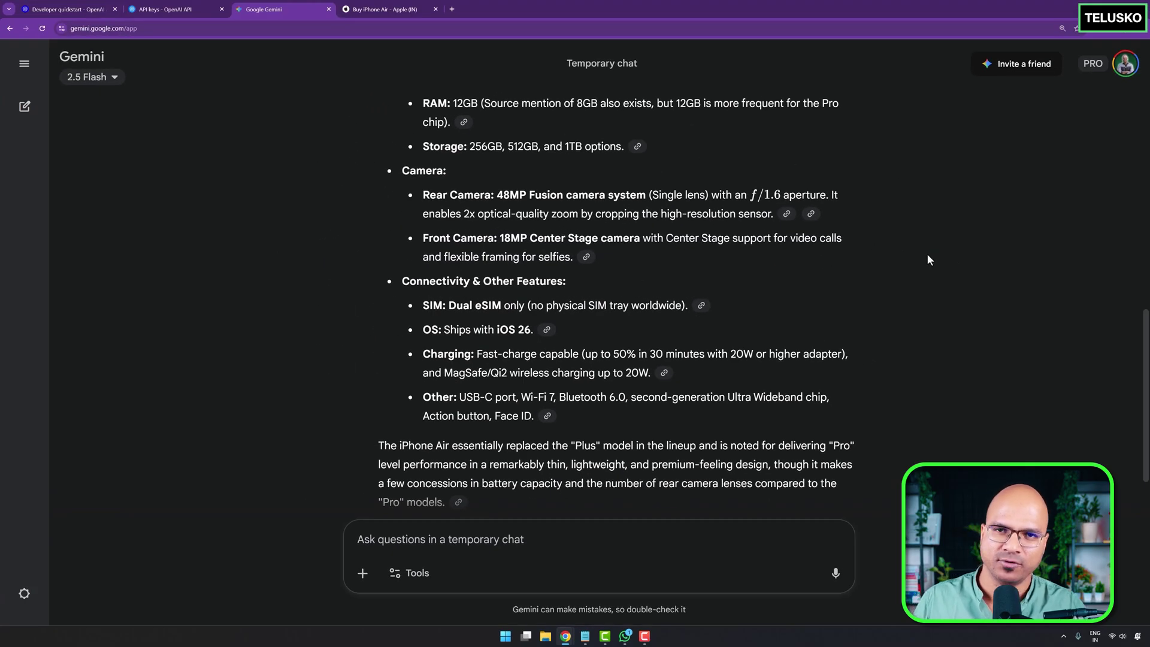
{"action": "scroll", "coordinate": [928, 257], "scroll_direction": "up", "scroll_amount": 7}
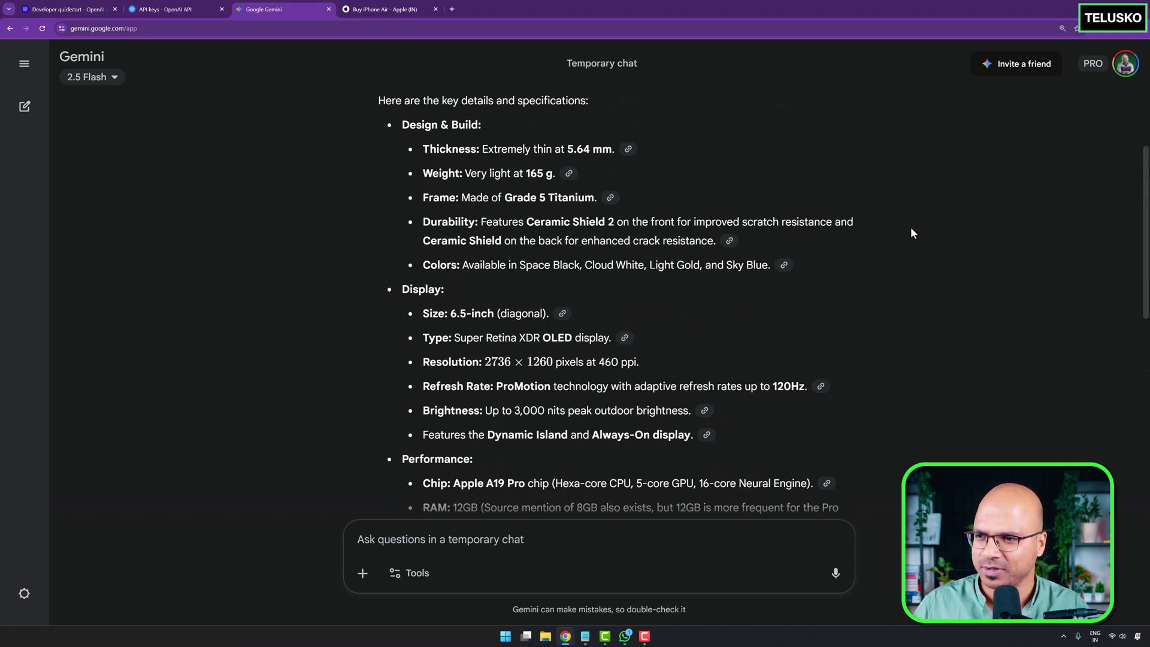
{"action": "scroll", "coordinate": [912, 230], "scroll_direction": "up", "scroll_amount": 3}
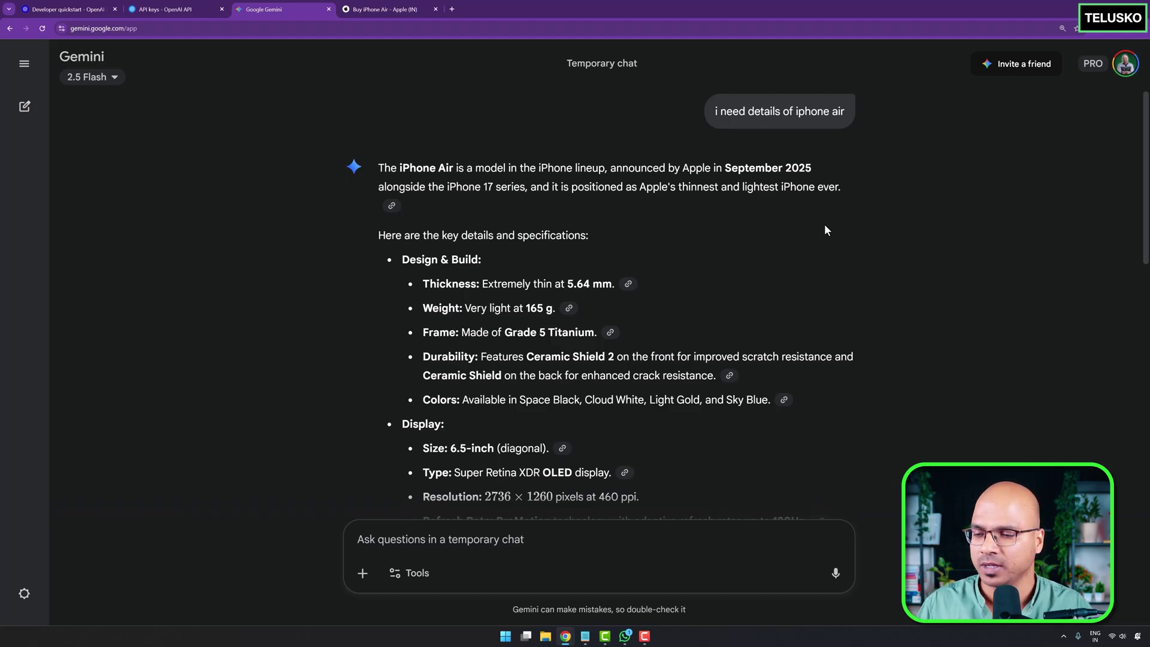
{"action": "left_click_drag", "start_coordinate": [714, 111], "coordinate": [847, 112]}
{"action": "key", "text": "ctrl+c"}
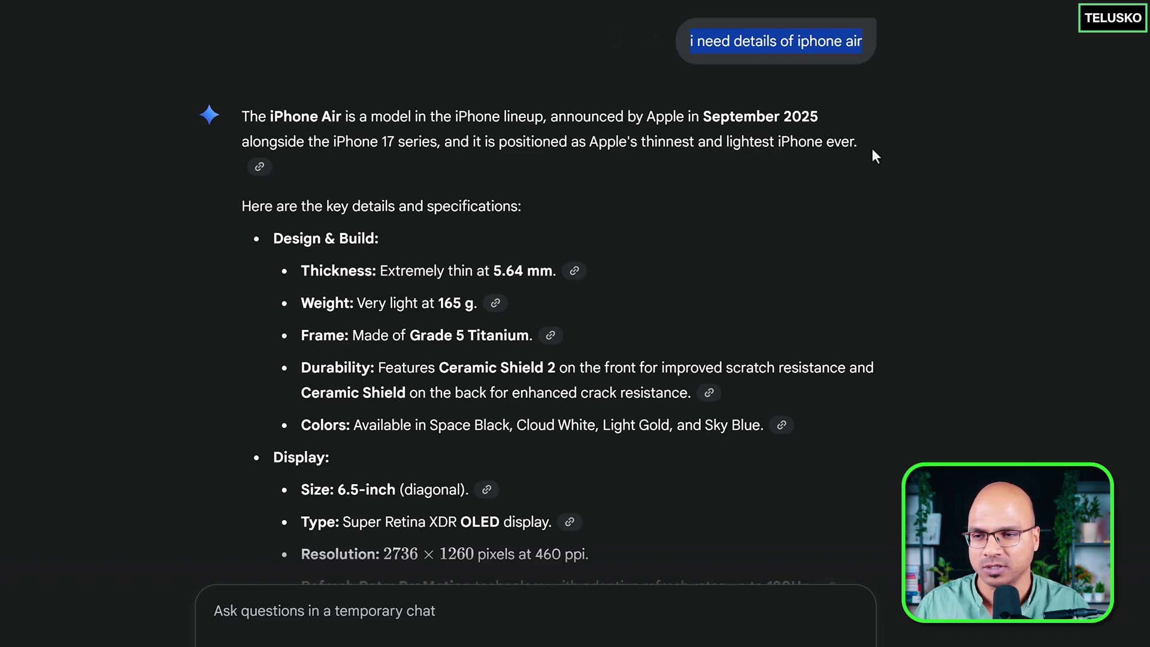
{"action": "left_click", "coordinate": [446, 596]}
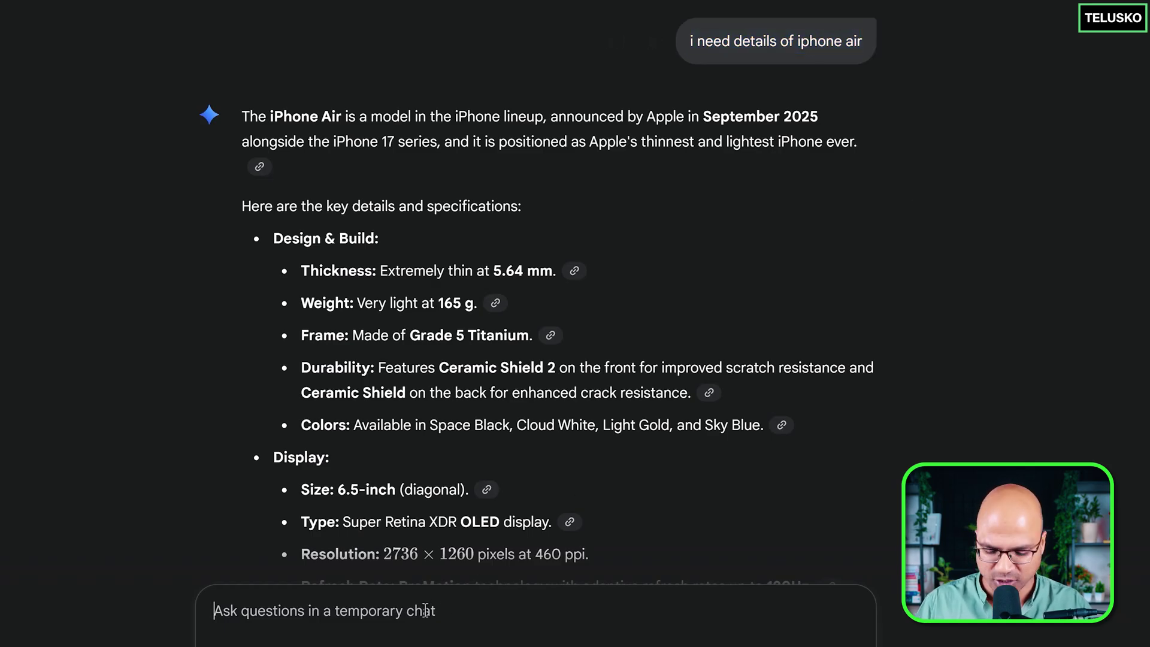
Send 'i need details of iphone air' with the apple.com iPhone Air page URL as its source.
{"action": "key", "text": "ctrl+v"}
{"action": "type", "text": ","}
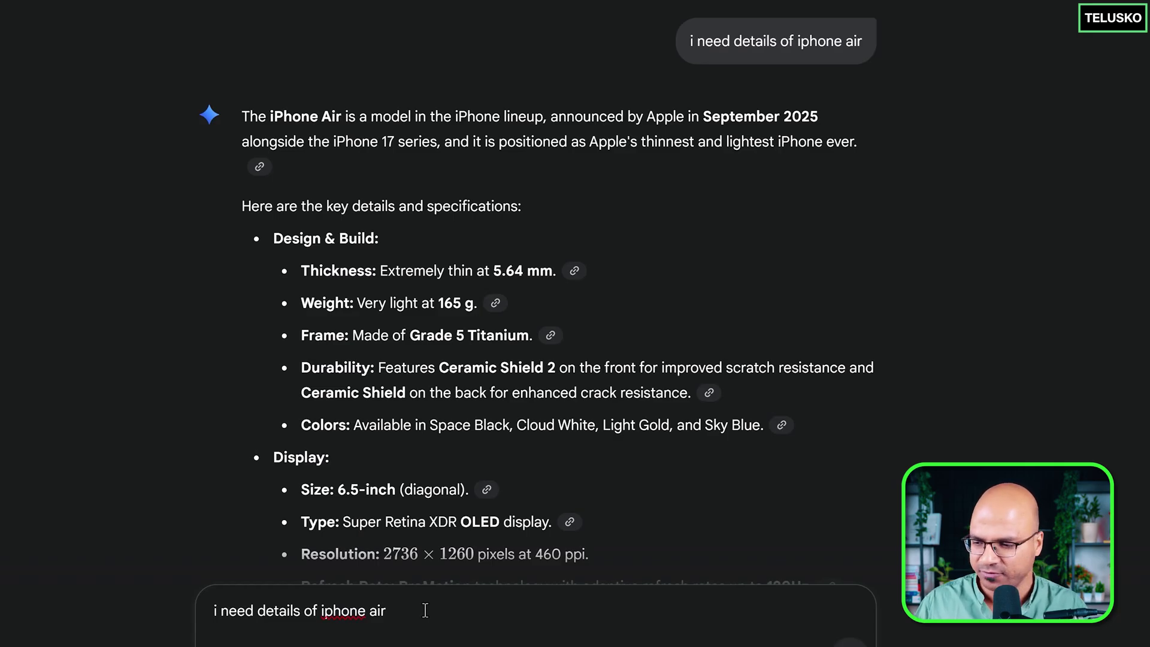
{"action": "key", "text": "shift+Return"}
{"action": "type", "text": "source :"}
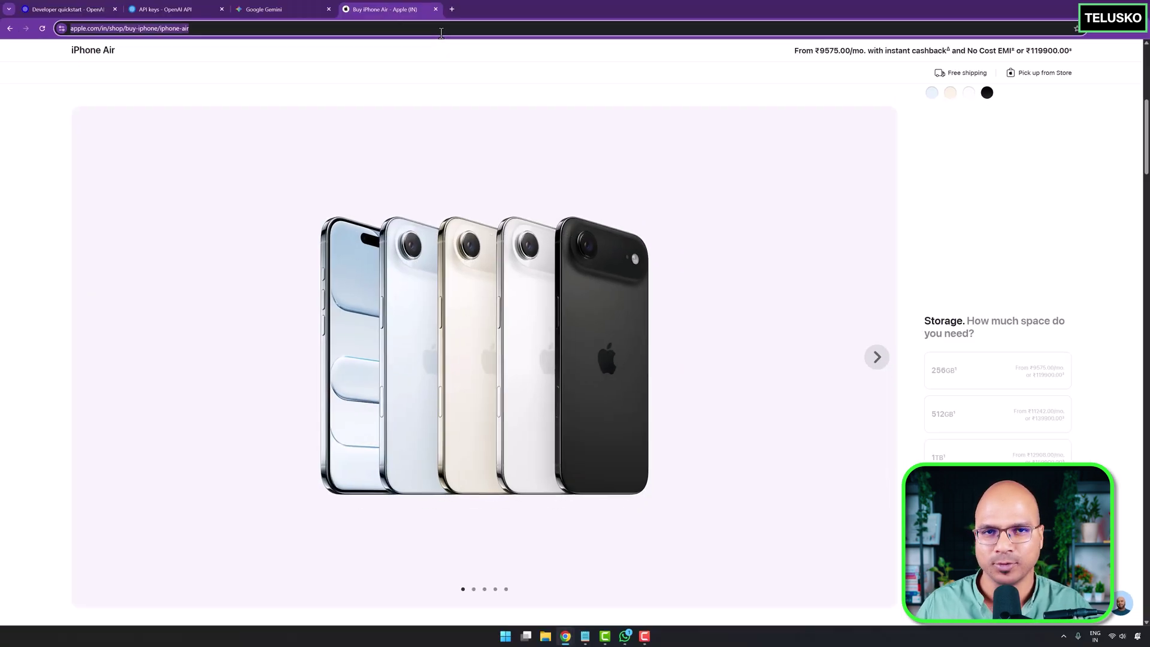
{"action": "left_click", "coordinate": [282, 11]}
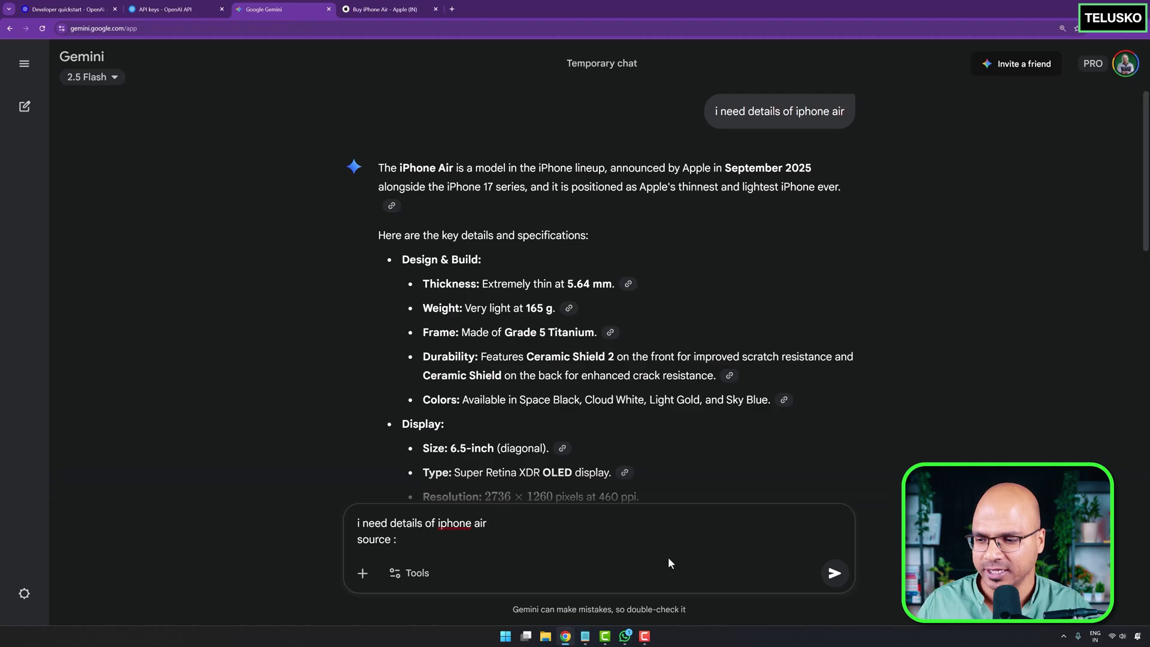
{"action": "type", "text": "https://www.apple.com/in/shop/buy-iphone/iphone-air"}
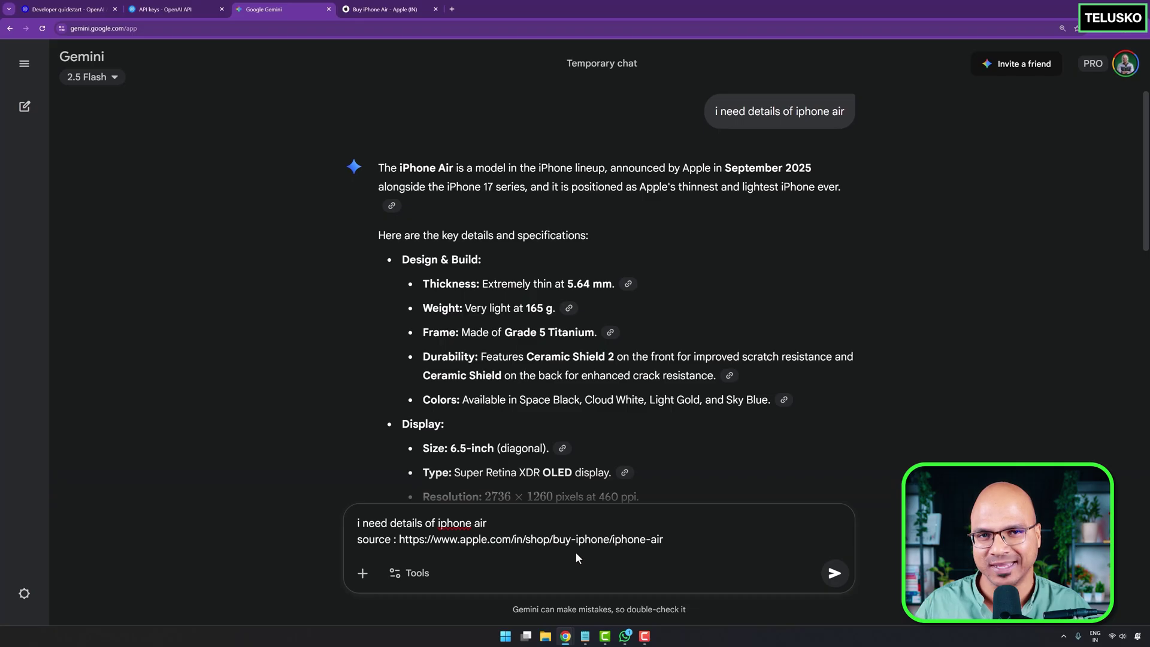
{"action": "key", "text": "Return"}
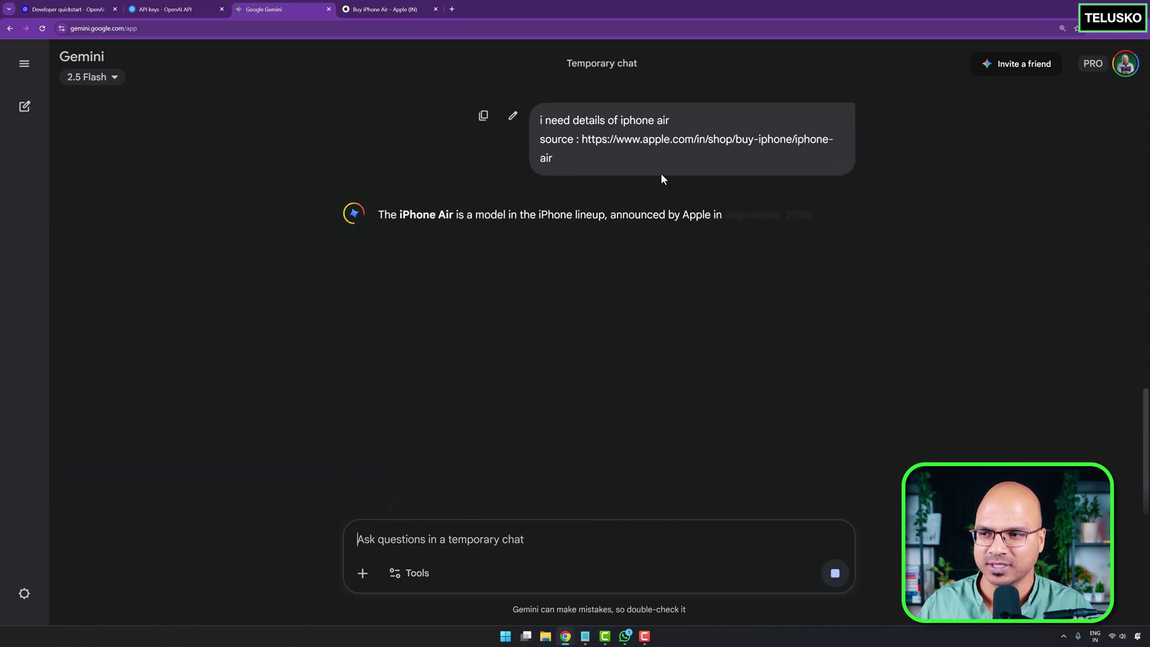
Scroll through both Gemini replies to review the new iPhone Air specification table.
{"action": "scroll", "coordinate": [939, 246], "scroll_direction": "down", "scroll_amount": 15}
{"action": "scroll", "coordinate": [939, 246], "scroll_direction": "up", "scroll_amount": 8}
{"action": "left_click_drag", "start_coordinate": [738, 224], "coordinate": [778, 360]}
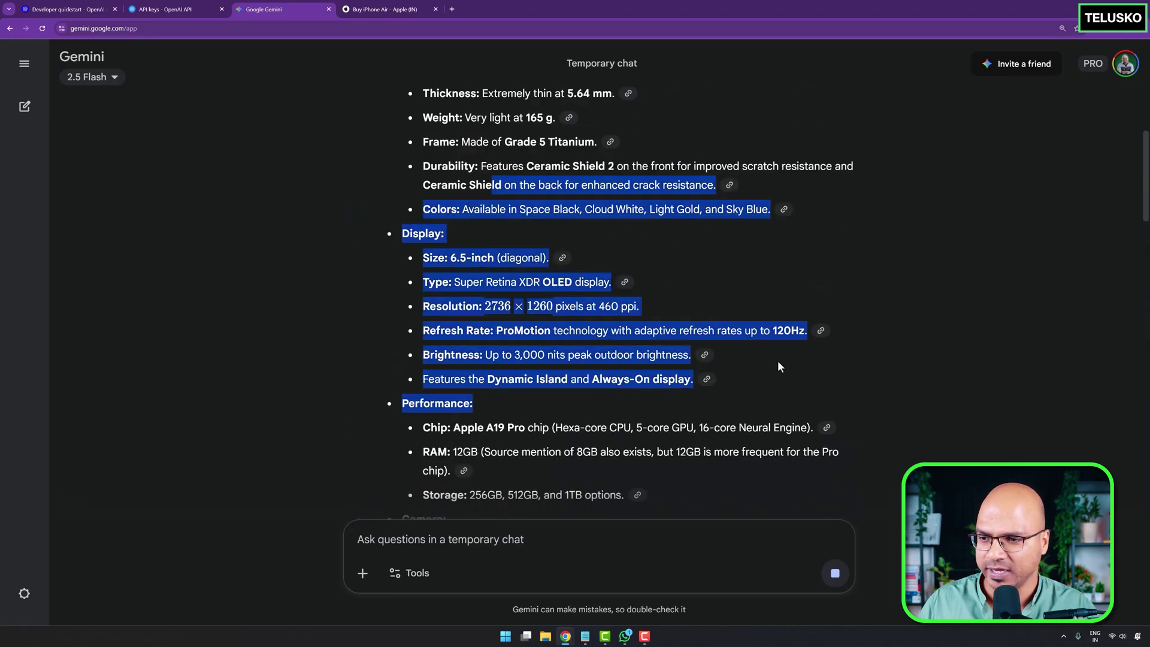
{"action": "scroll", "coordinate": [871, 334], "scroll_direction": "down", "scroll_amount": 8}
{"action": "scroll", "coordinate": [871, 335], "scroll_direction": "up", "scroll_amount": 15}
{"action": "scroll", "coordinate": [871, 337], "scroll_direction": "down", "scroll_amount": 3}
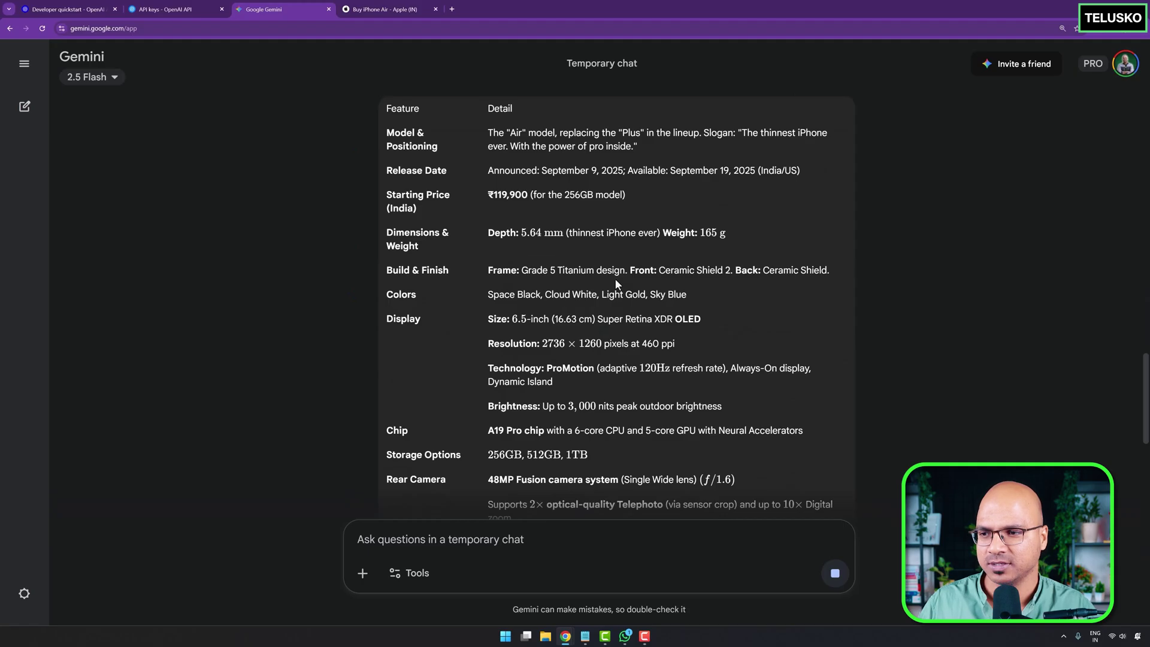
{"action": "middle_click", "coordinate": [620, 198]}
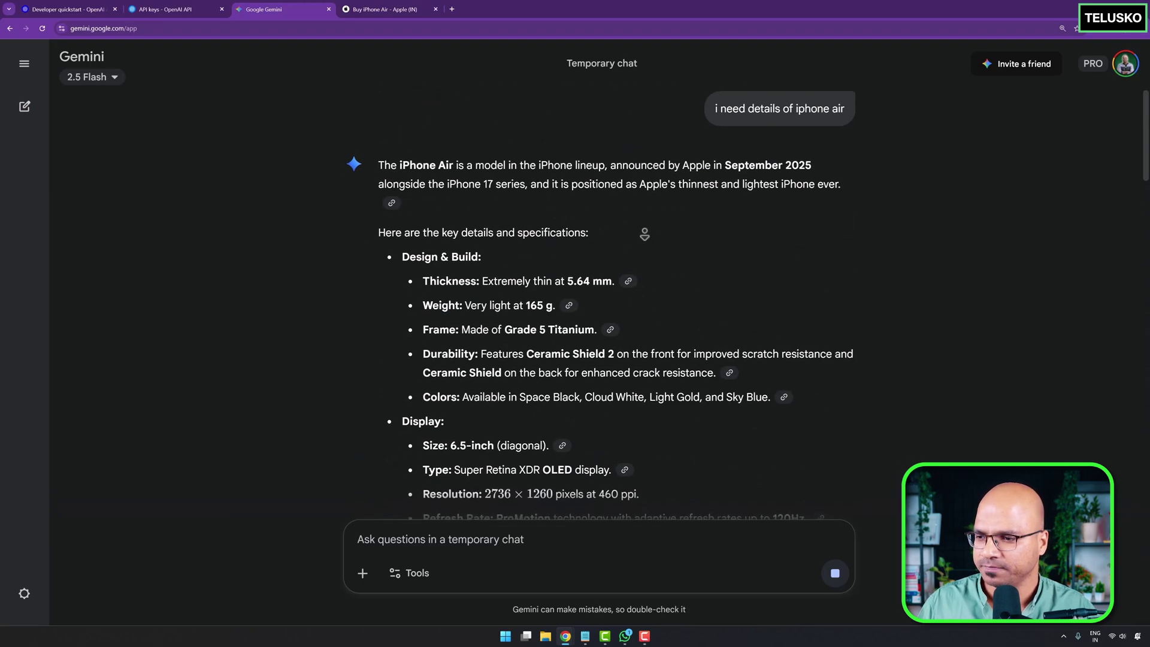
{"action": "scroll", "coordinate": [767, 295], "scroll_direction": "down", "scroll_amount": 5}
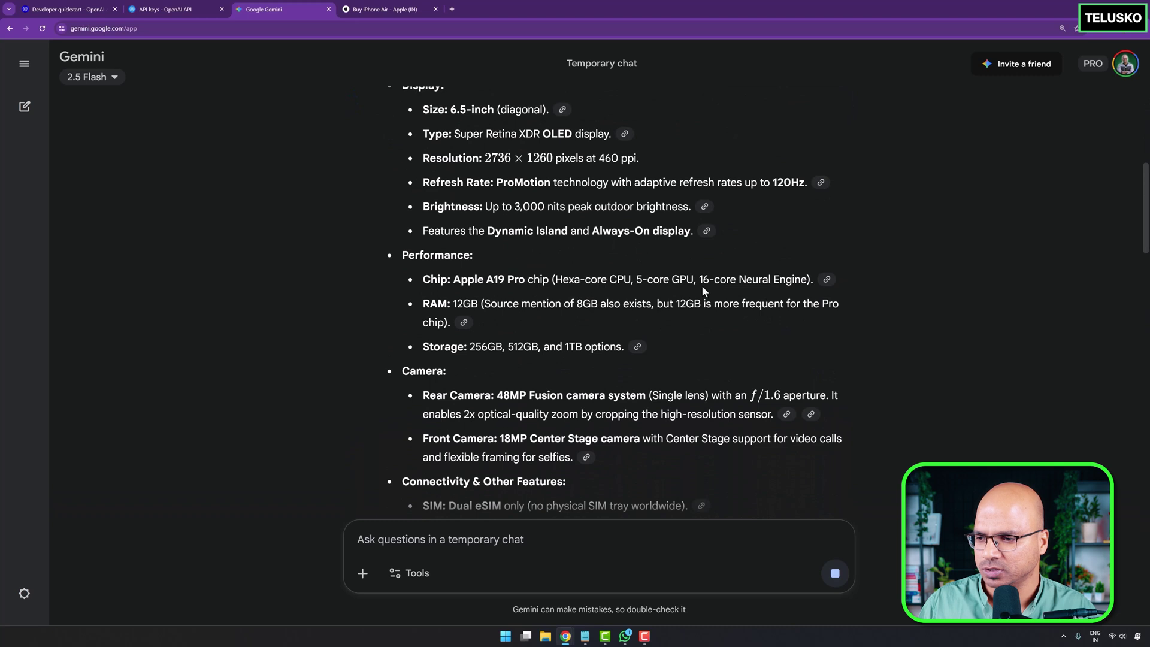
{"action": "scroll", "coordinate": [659, 286], "scroll_direction": "down", "scroll_amount": 4}
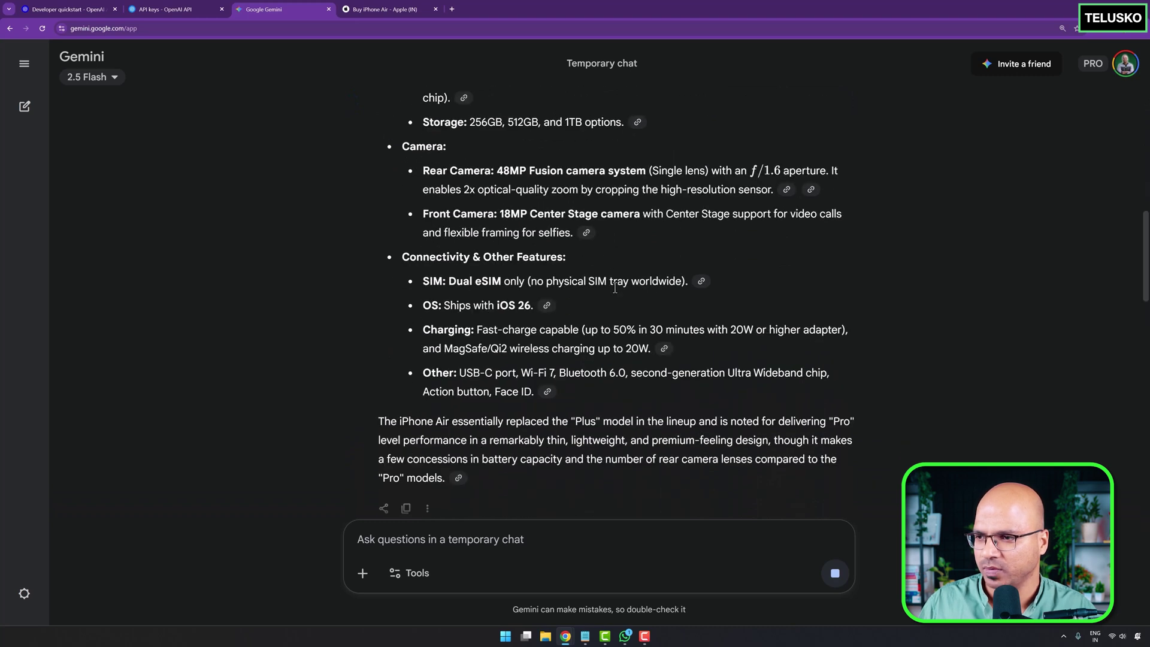
{"action": "scroll", "coordinate": [615, 287], "scroll_direction": "up", "scroll_amount": 4}
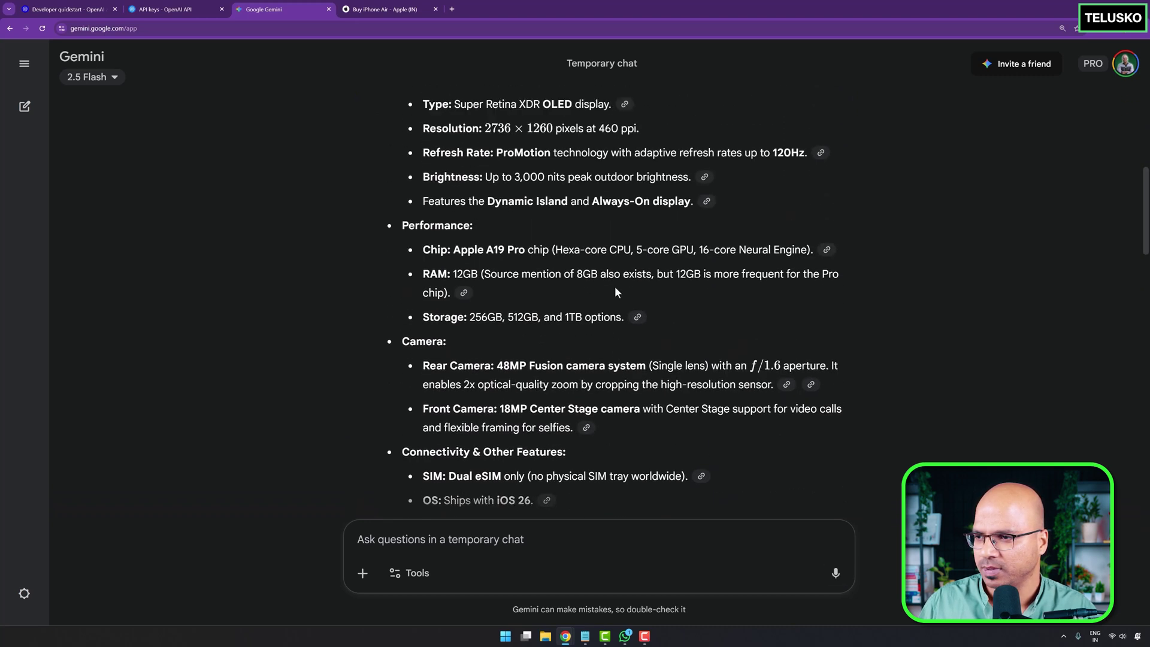
{"action": "scroll", "coordinate": [615, 292], "scroll_direction": "up", "scroll_amount": 4}
{"action": "scroll", "coordinate": [615, 292], "scroll_direction": "down", "scroll_amount": 5}
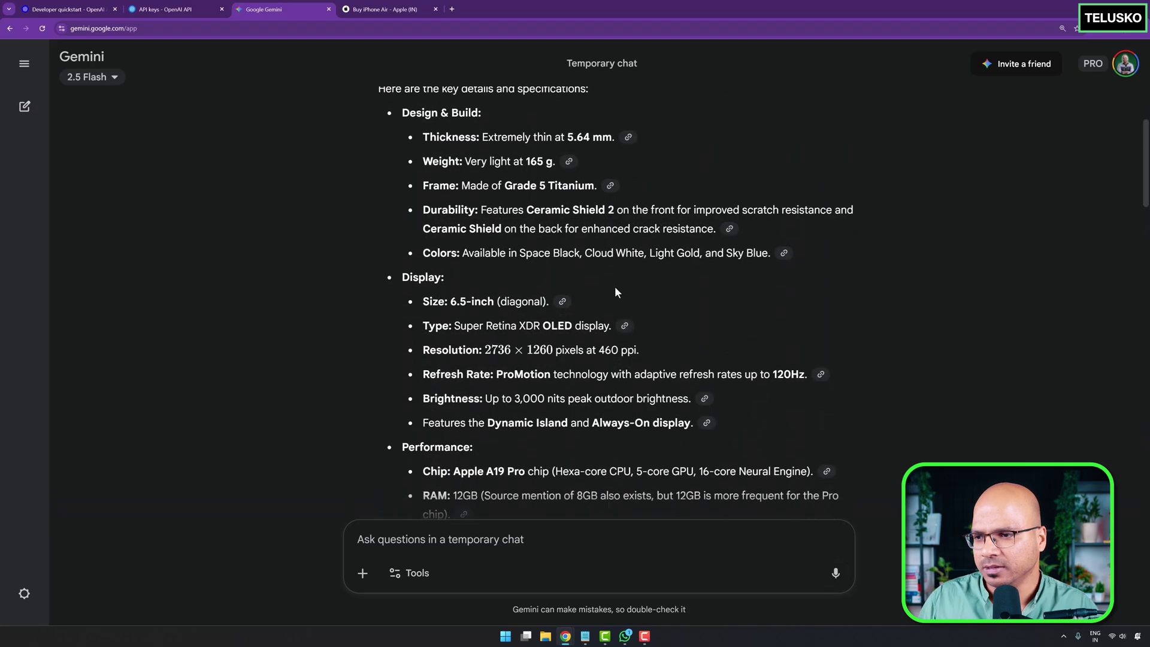
{"action": "scroll", "coordinate": [615, 292], "scroll_direction": "down", "scroll_amount": 4}
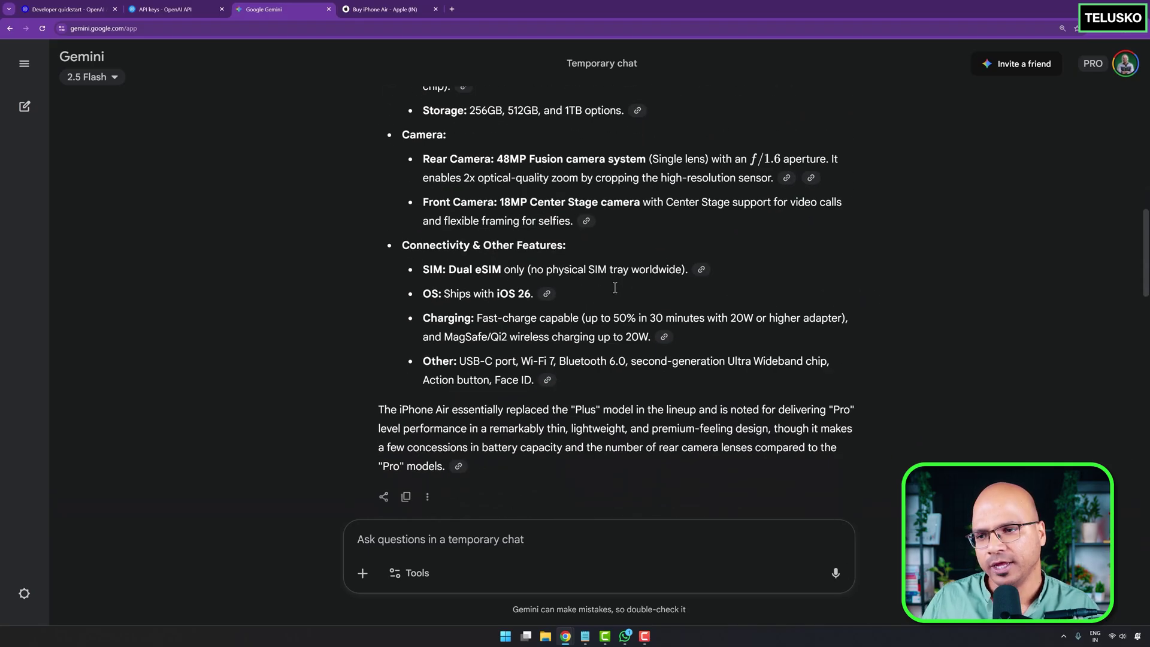
{"action": "scroll", "coordinate": [615, 288], "scroll_direction": "down", "scroll_amount": 5}
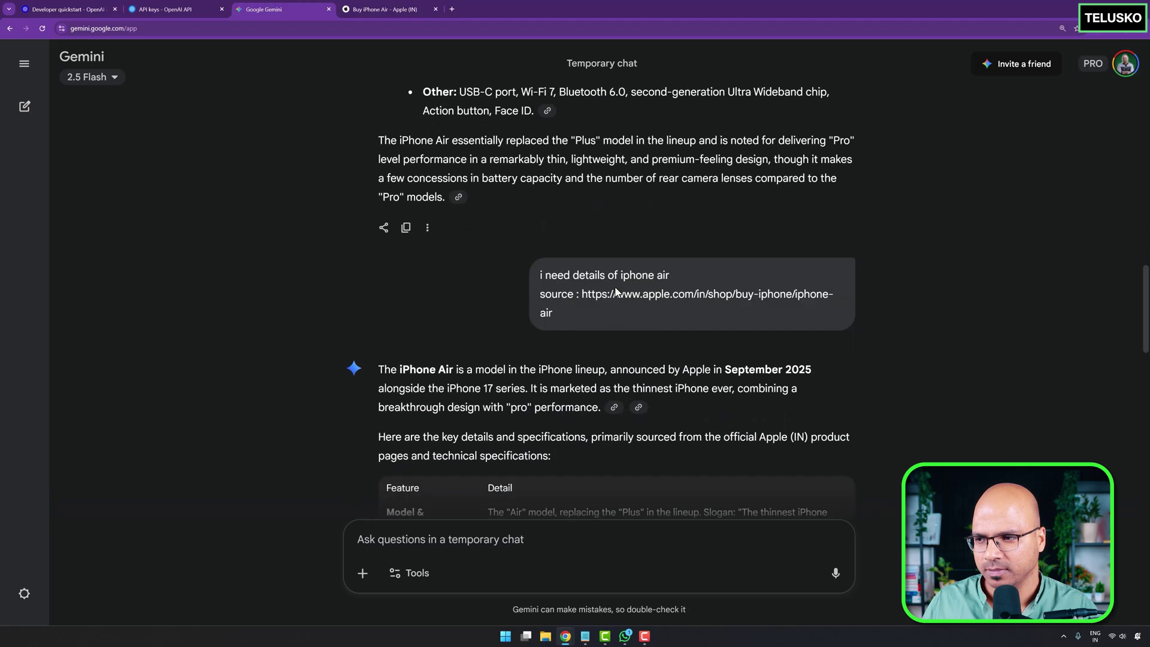
{"action": "scroll", "coordinate": [615, 288], "scroll_direction": "down", "scroll_amount": 4}
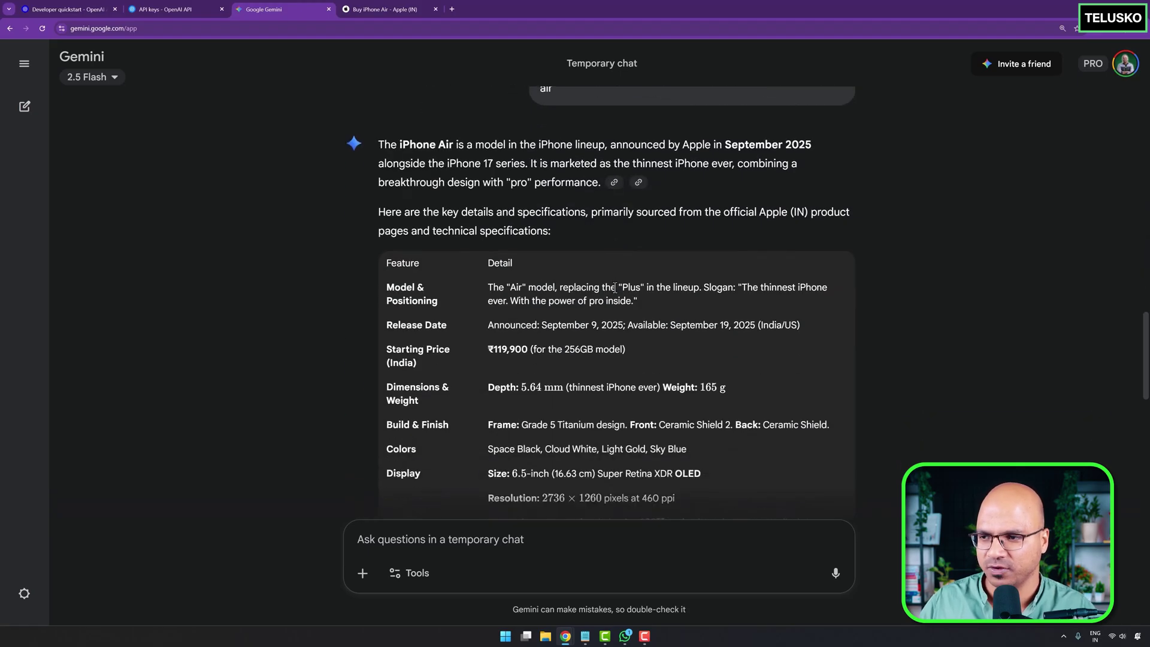
{"action": "scroll", "coordinate": [615, 287], "scroll_direction": "down", "scroll_amount": 2}
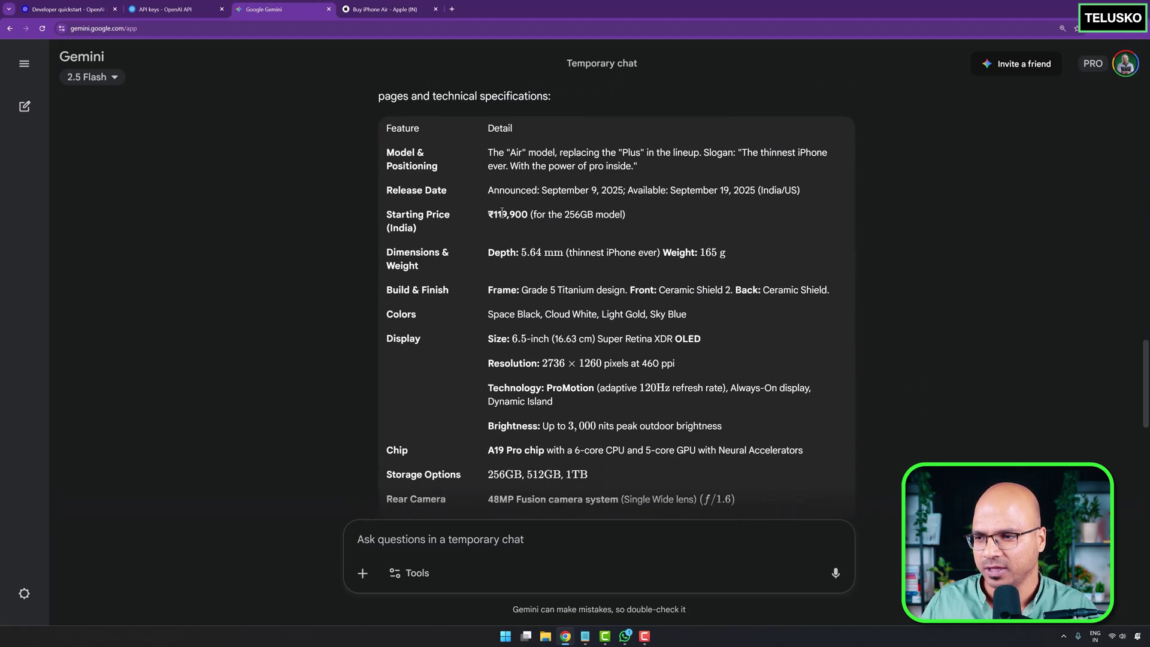
Check the Apple store page's full address, then pick out the ₹119,900 starting price in the table.
{"action": "left_click", "coordinate": [386, 9]}
{"action": "left_click", "coordinate": [104, 29]}
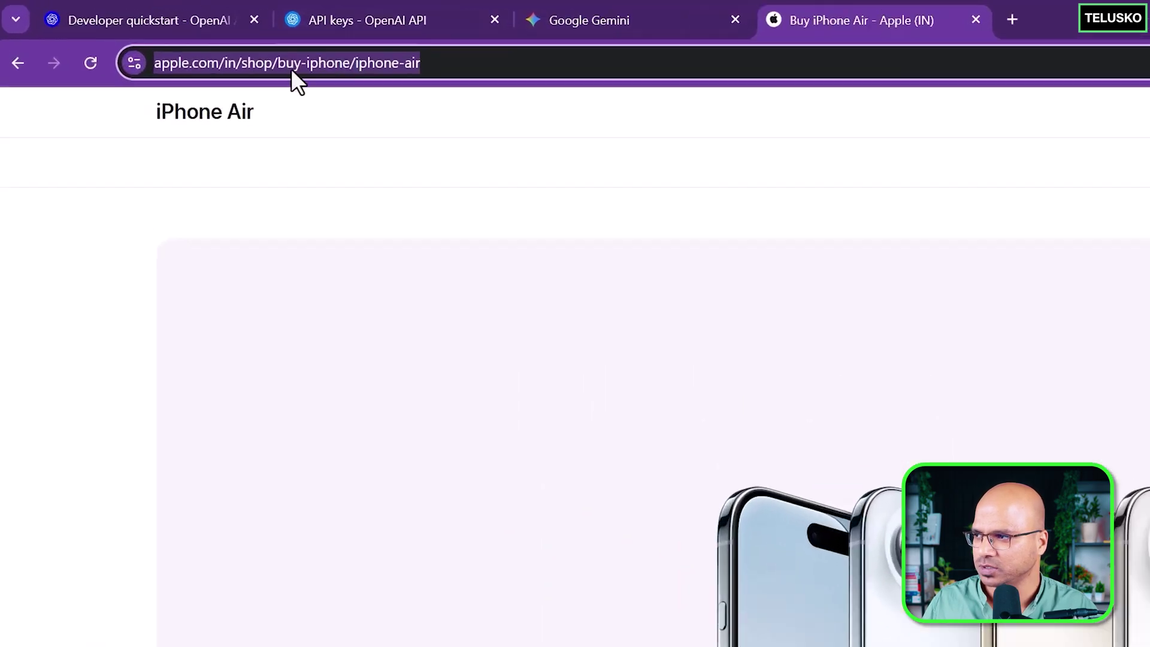
{"action": "left_click", "coordinate": [311, 91]}
{"action": "left_click", "coordinate": [688, 21]}
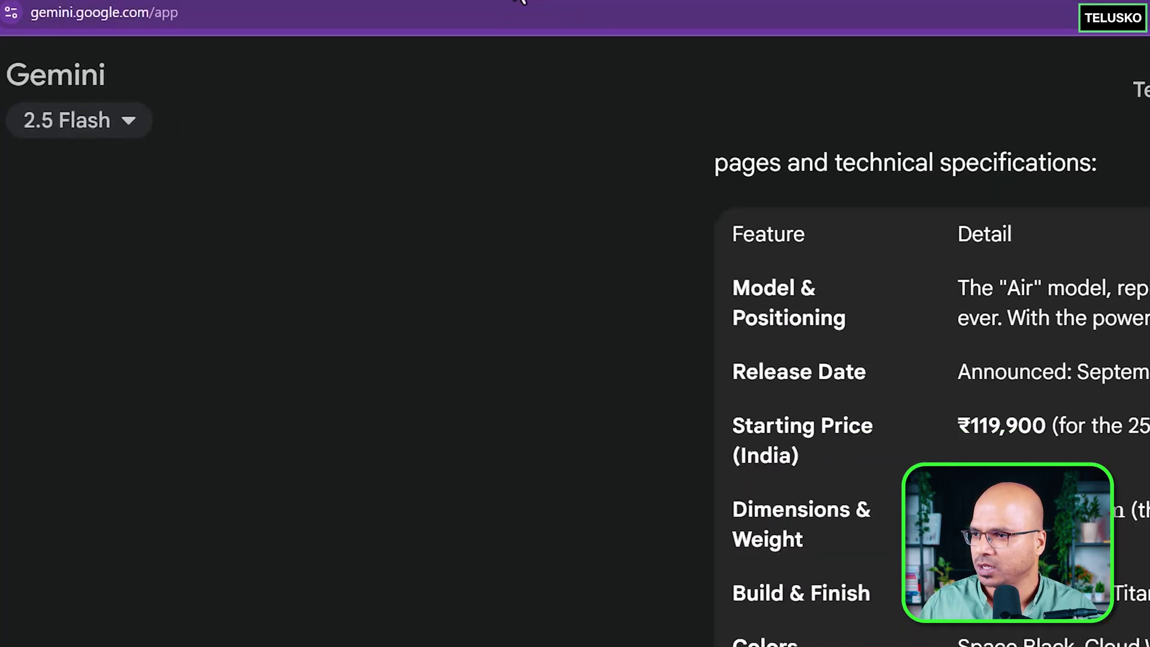
{"action": "double_click", "coordinate": [422, 179]}
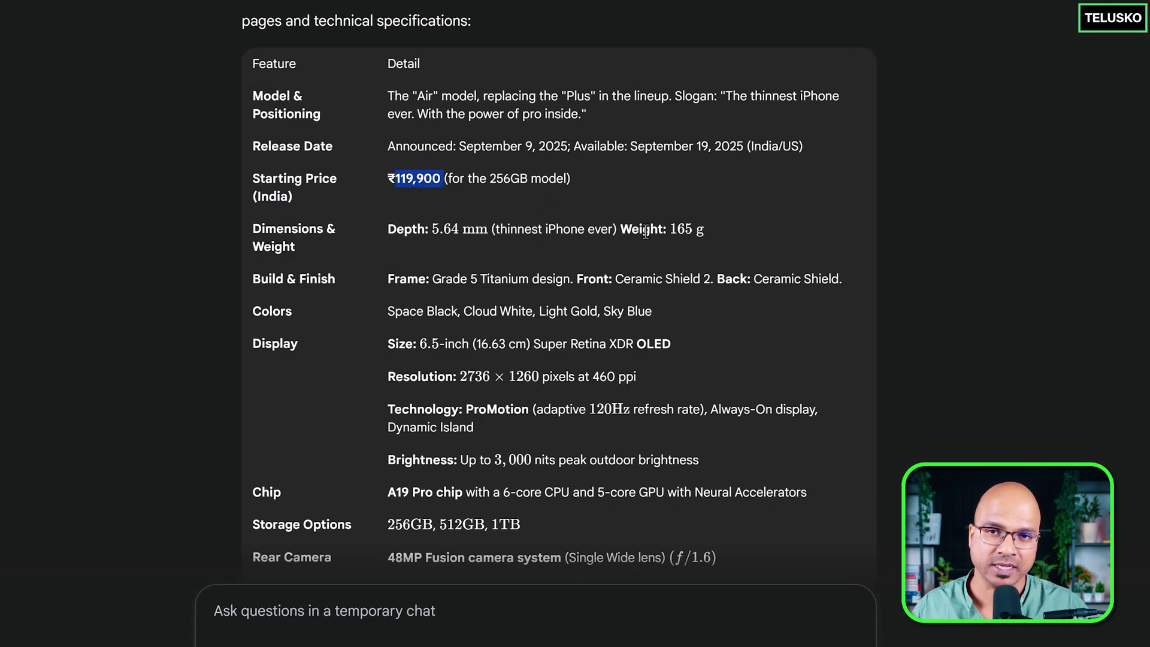
Select the four colour names in the table's Colors row, then clear the selection.
{"action": "scroll", "coordinate": [815, 306], "scroll_direction": "down", "scroll_amount": 9}
{"action": "scroll", "coordinate": [813, 304], "scroll_direction": "up", "scroll_amount": 3}
{"action": "scroll", "coordinate": [810, 307], "scroll_direction": "down", "scroll_amount": 3}
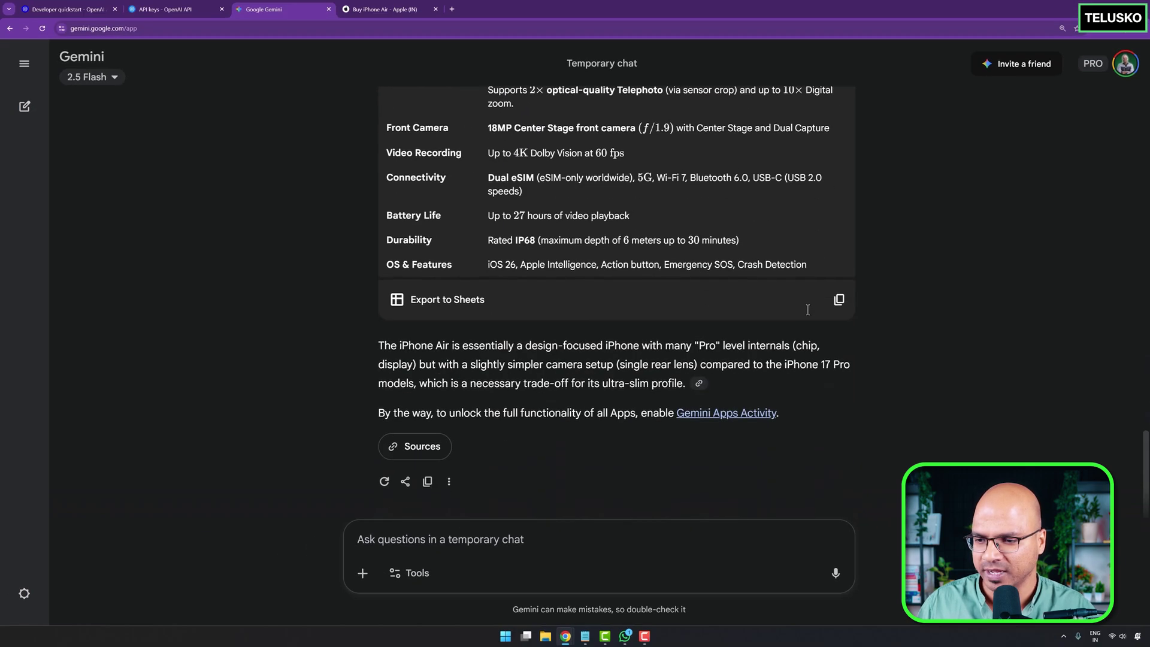
{"action": "scroll", "coordinate": [807, 311], "scroll_direction": "up", "scroll_amount": 4}
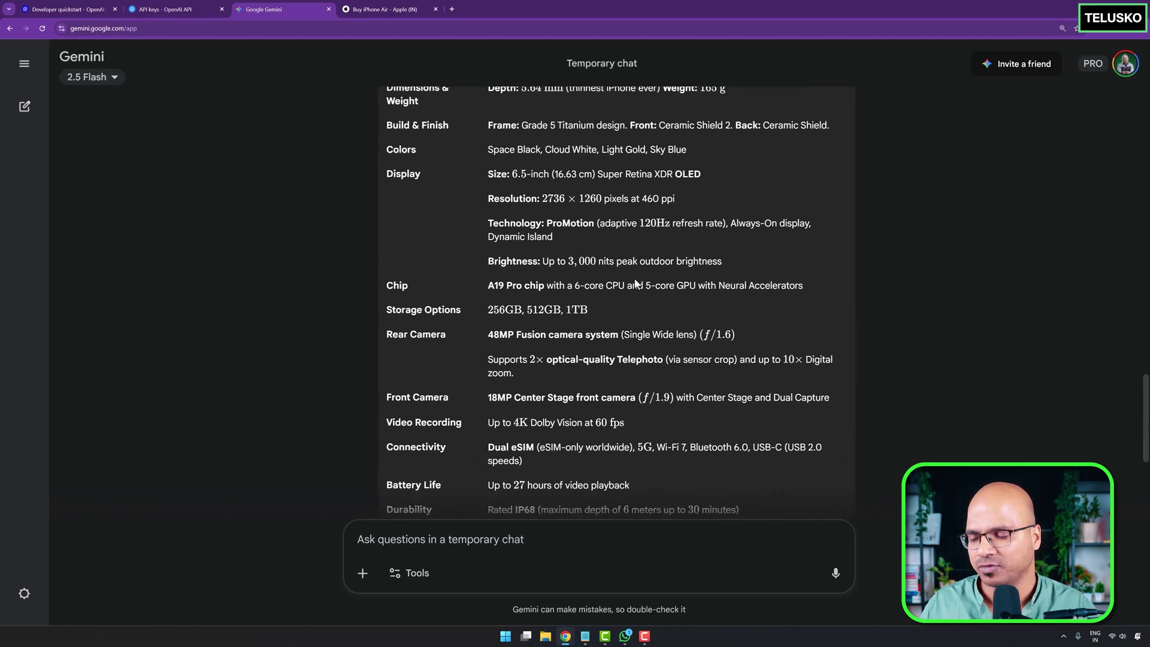
{"action": "scroll", "coordinate": [607, 354], "scroll_direction": "up", "scroll_amount": 1}
{"action": "left_click_drag", "start_coordinate": [498, 240], "coordinate": [731, 238]}
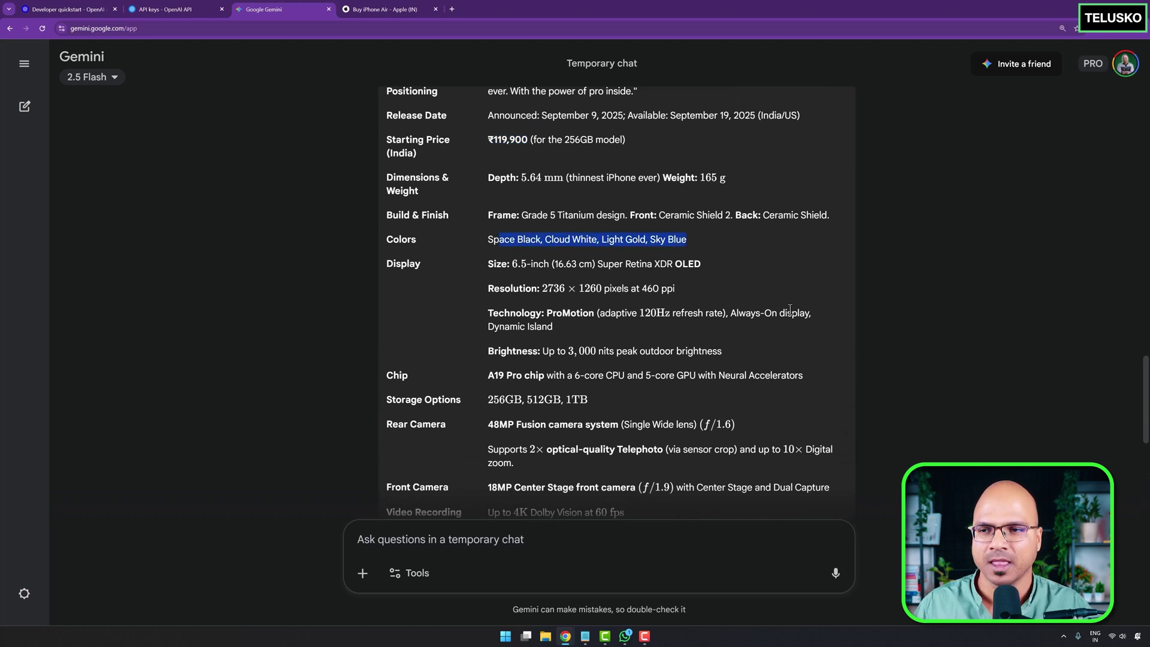
{"action": "left_click", "coordinate": [703, 238]}
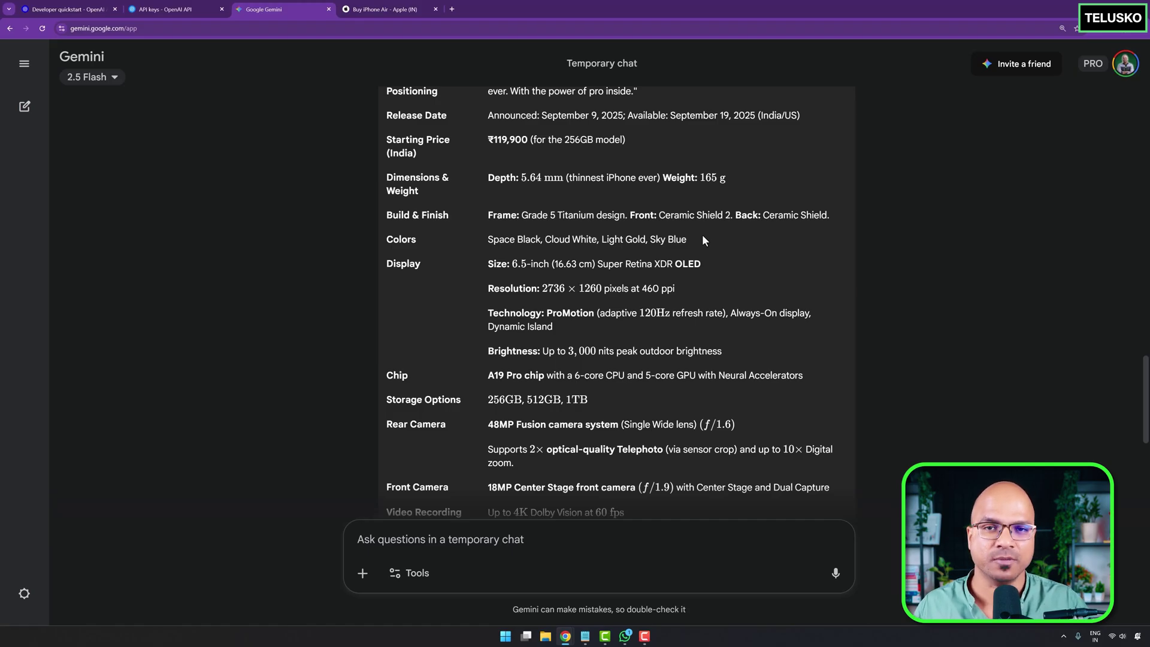
{"action": "scroll", "coordinate": [702, 234], "scroll_direction": "down", "scroll_amount": 4}
{"action": "scroll", "coordinate": [701, 329], "scroll_direction": "up", "scroll_amount": 4}
{"action": "scroll", "coordinate": [699, 332], "scroll_direction": "up", "scroll_amount": 5}
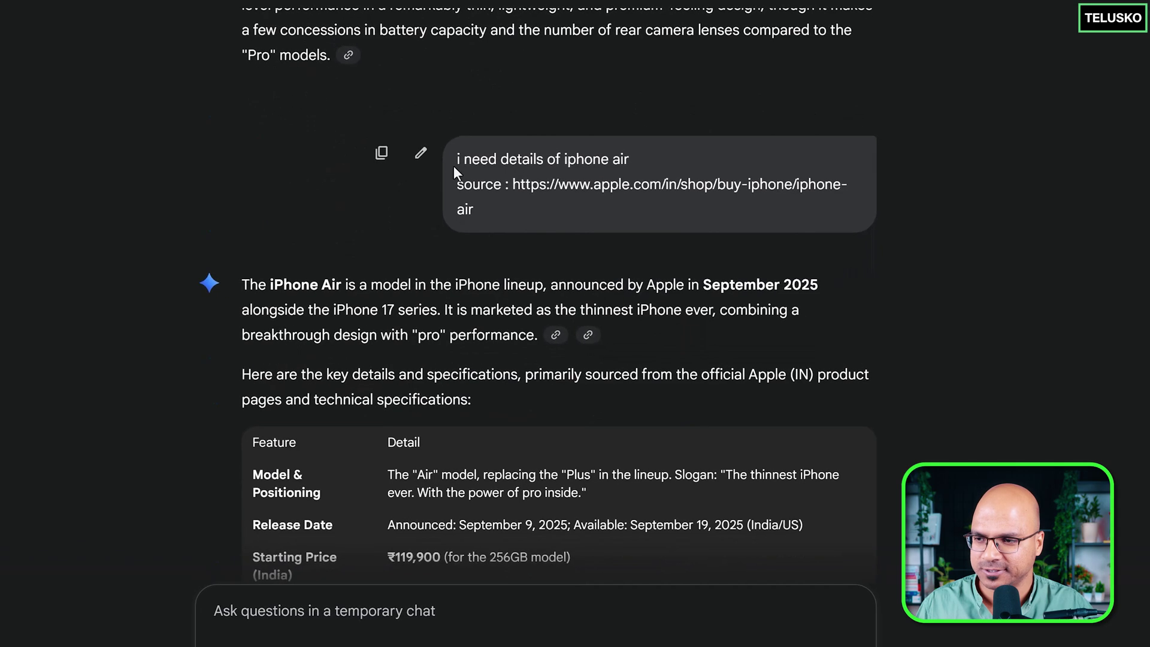
Resend the sourced iPhone Air prompt with an added line 'give me this information in json format'.
{"action": "left_click", "coordinate": [406, 628]}
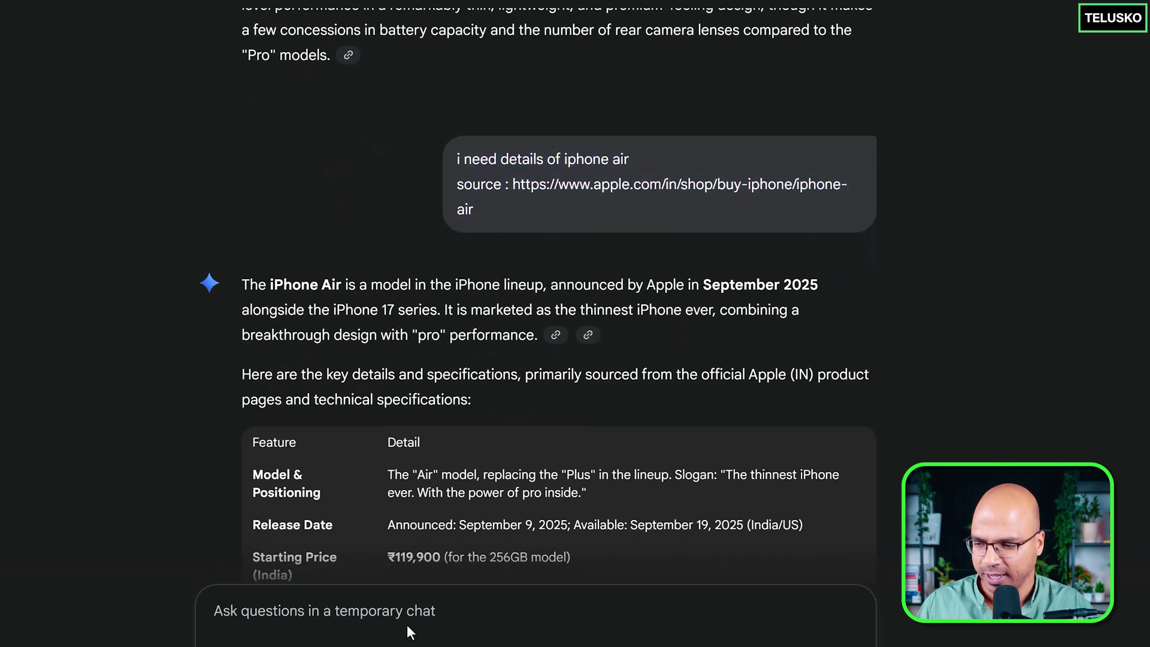
{"action": "type", "text": "i need details of iphone air source : https://www.apple.com/in/shop/buy-iphone/iphone-air"}
{"action": "key", "text": "shift+Return"}
{"action": "key", "text": "shift+Return"}
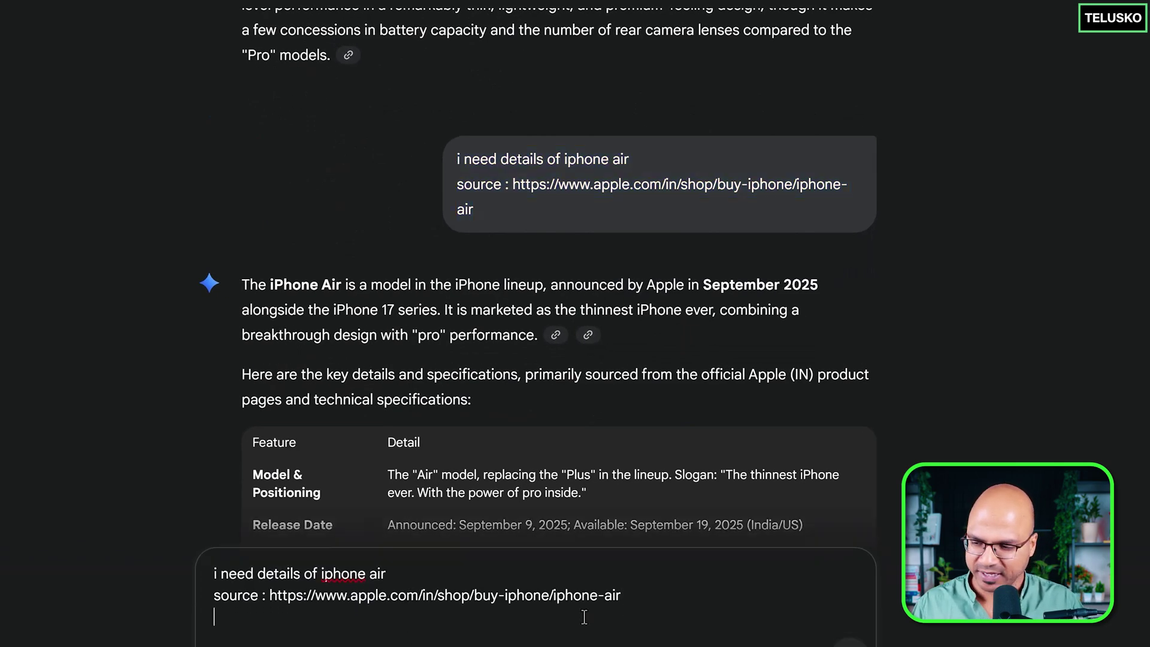
{"action": "type", "text": "give me this info"}
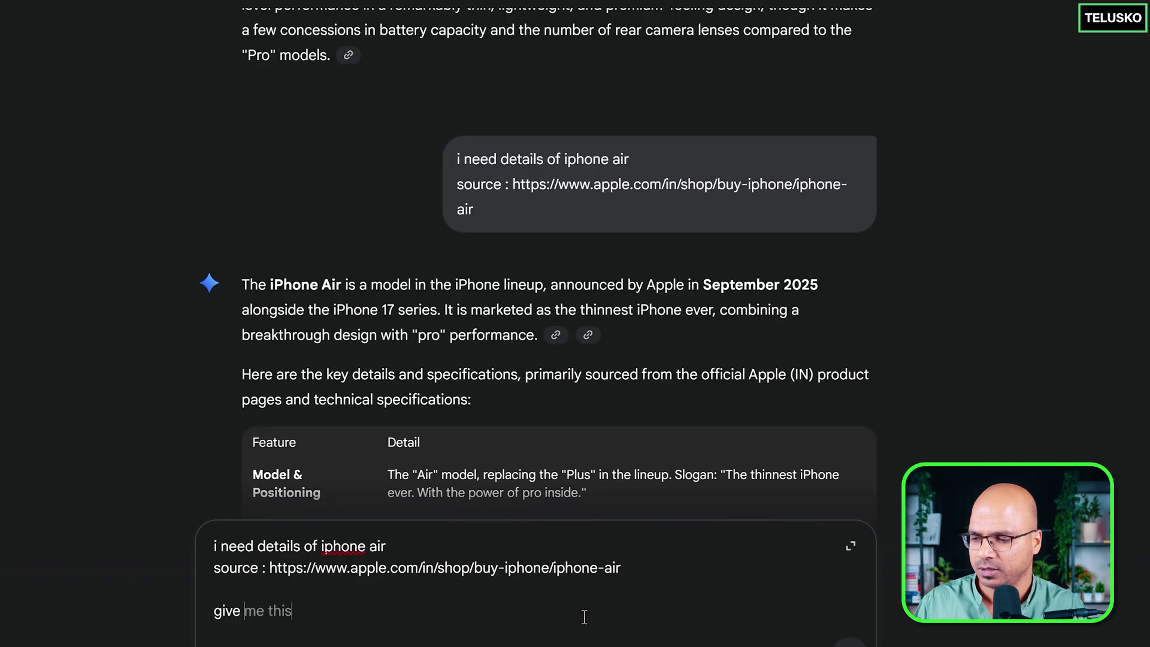
{"action": "type", "text": "rmation in json format"}
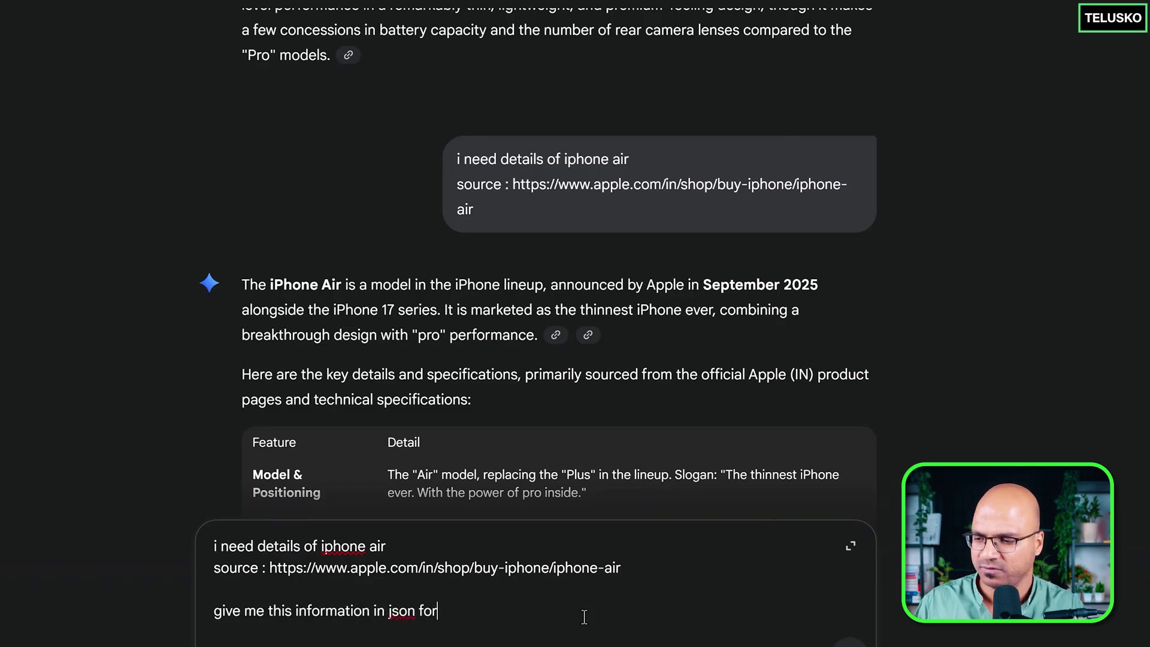
{"action": "key", "text": "Return"}
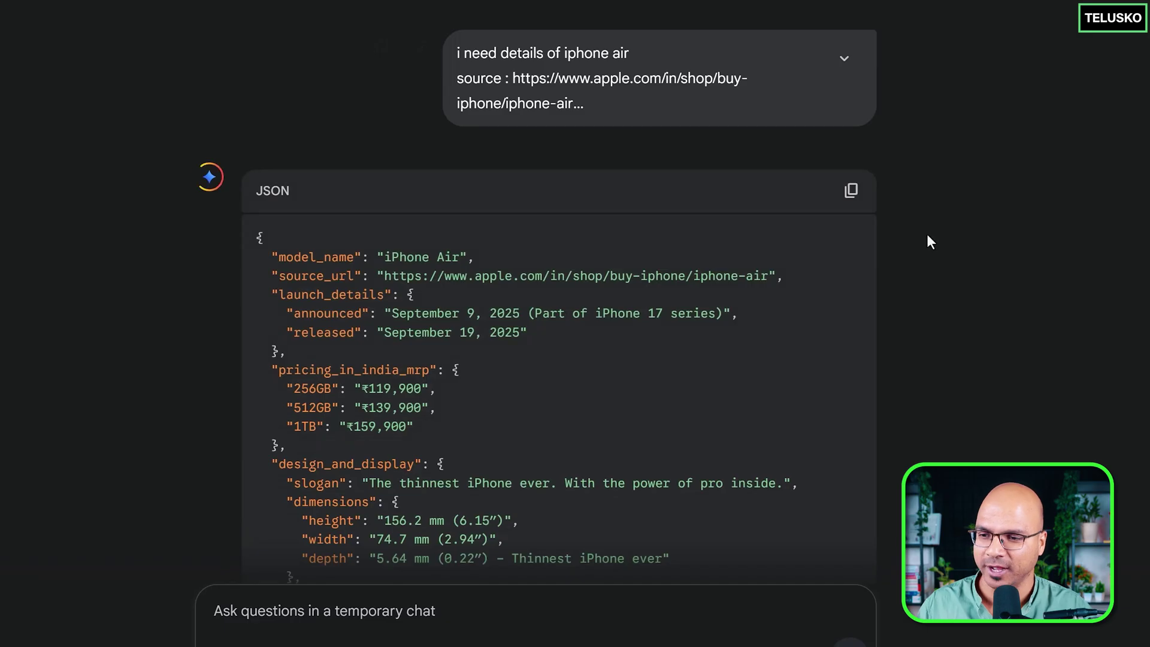
{"action": "scroll", "coordinate": [944, 239], "scroll_direction": "down", "scroll_amount": 2}
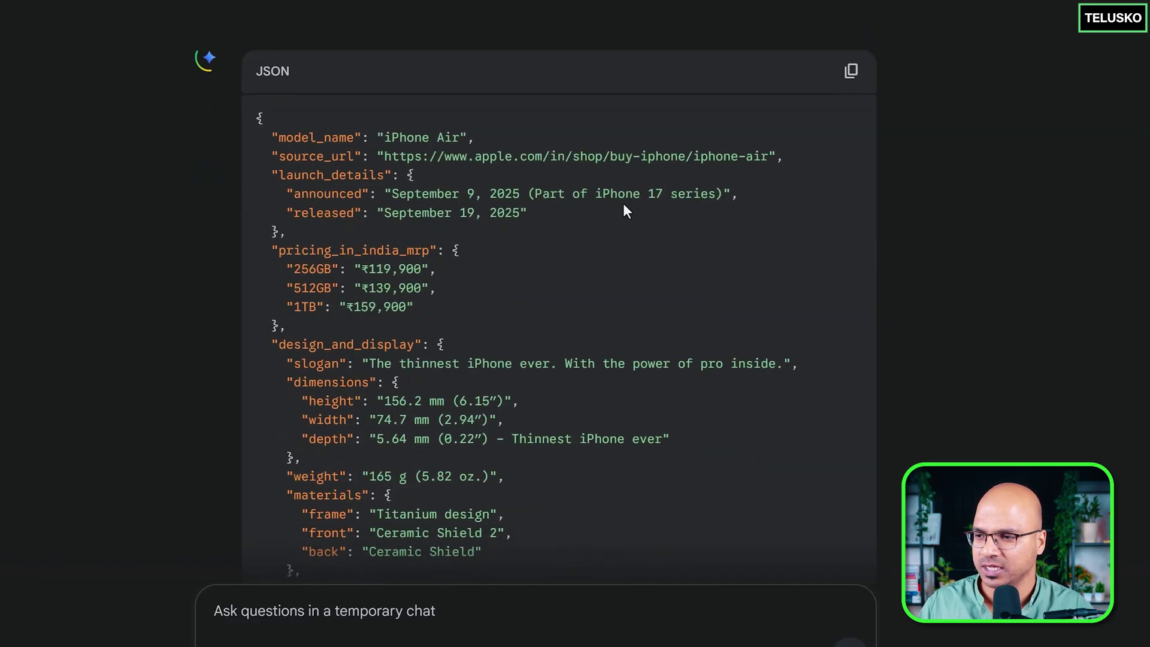
{"action": "left_click_drag", "start_coordinate": [388, 137], "coordinate": [466, 138]}
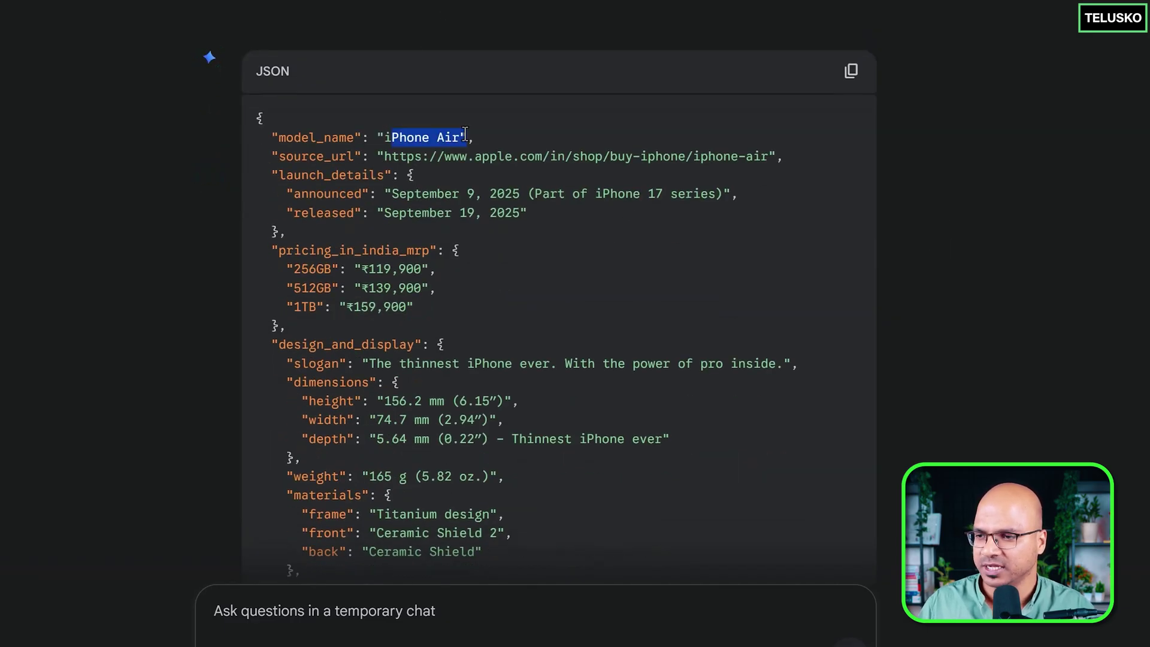
{"action": "left_click_drag", "start_coordinate": [393, 194], "coordinate": [598, 194]}
{"action": "left_click_drag", "start_coordinate": [400, 213], "coordinate": [512, 213]}
{"action": "scroll", "coordinate": [655, 244], "scroll_direction": "down", "scroll_amount": 2}
{"action": "left_click_drag", "start_coordinate": [376, 149], "coordinate": [495, 207]}
{"action": "left_click", "coordinate": [341, 128]}
{"action": "double_click", "coordinate": [365, 149]}
{"action": "scroll", "coordinate": [495, 207], "scroll_direction": "down", "scroll_amount": 2}
{"action": "left_click_drag", "start_coordinate": [400, 171], "coordinate": [480, 224]}
{"action": "scroll", "coordinate": [516, 236], "scroll_direction": "down", "scroll_amount": 2}
{"action": "scroll", "coordinate": [457, 213], "scroll_direction": "down", "scroll_amount": 1}
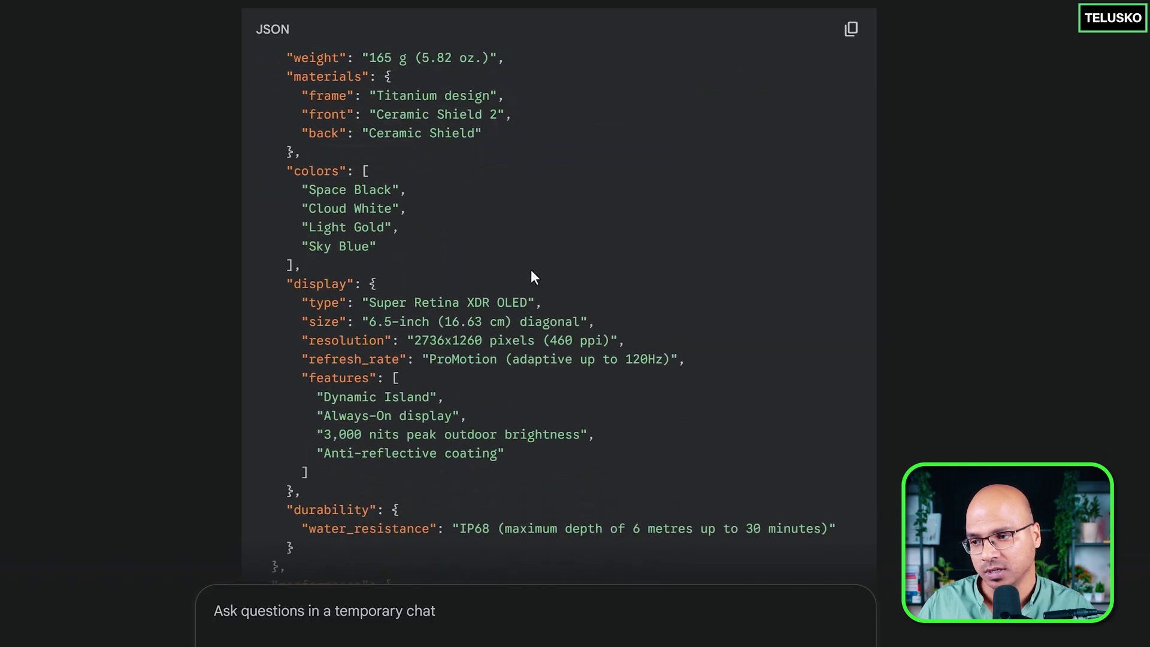
{"action": "scroll", "coordinate": [533, 277], "scroll_direction": "down", "scroll_amount": 5}
{"action": "scroll", "coordinate": [533, 278], "scroll_direction": "down", "scroll_amount": 4}
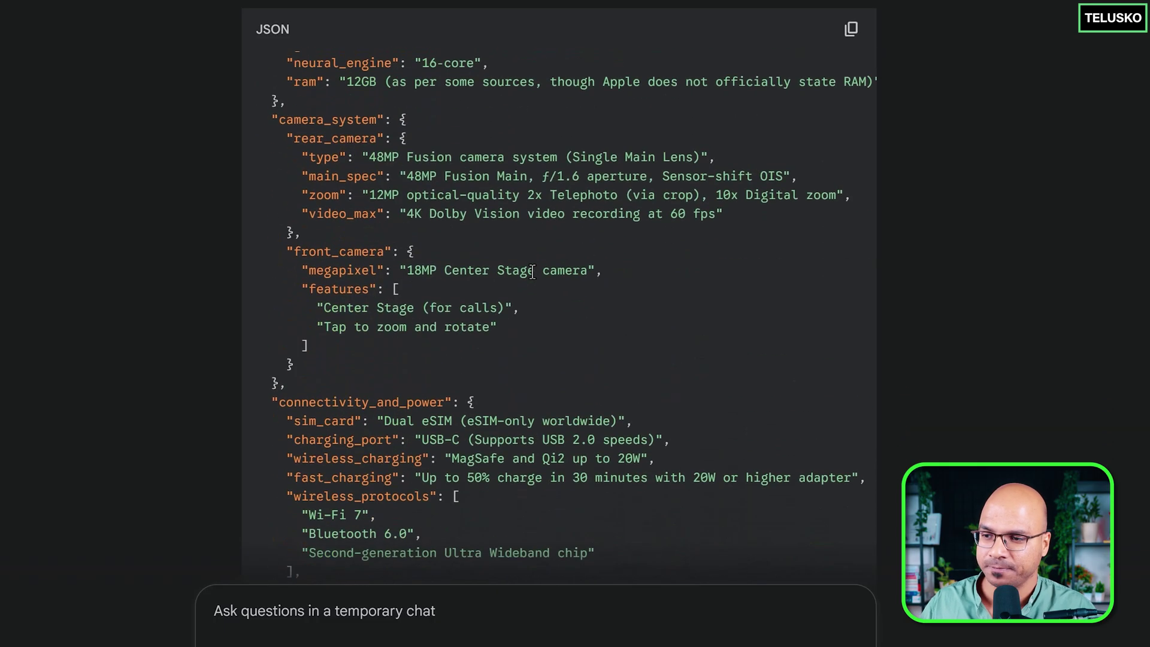
{"action": "scroll", "coordinate": [533, 272], "scroll_direction": "down", "scroll_amount": 7}
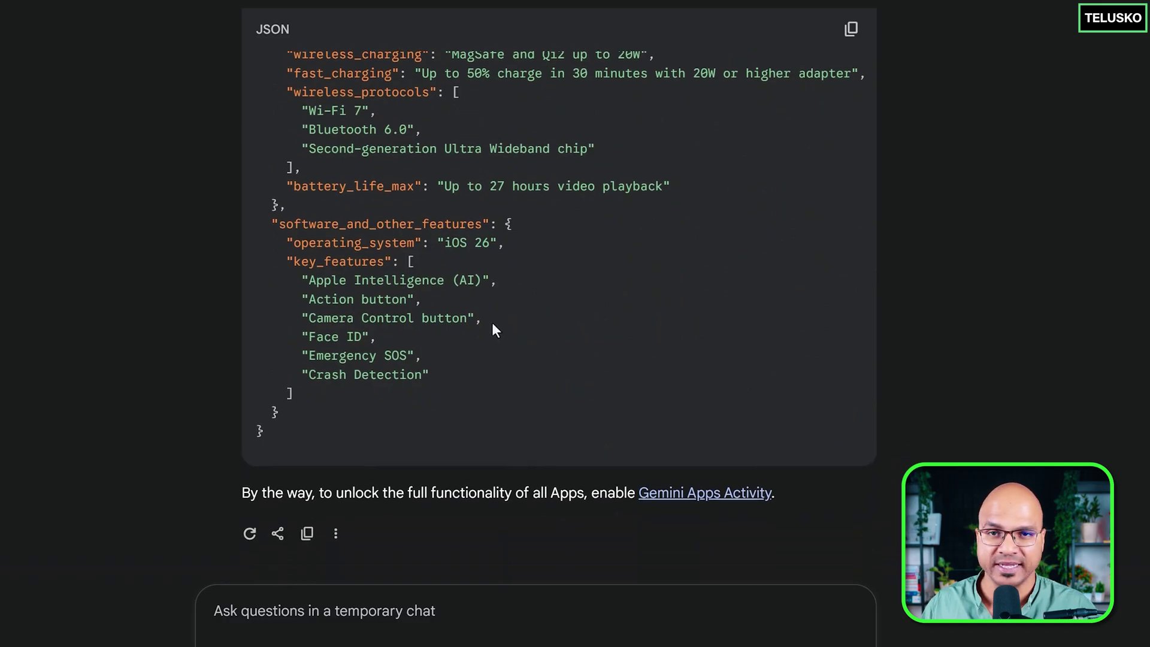
{"action": "left_click_drag", "start_coordinate": [242, 493], "coordinate": [585, 486]}
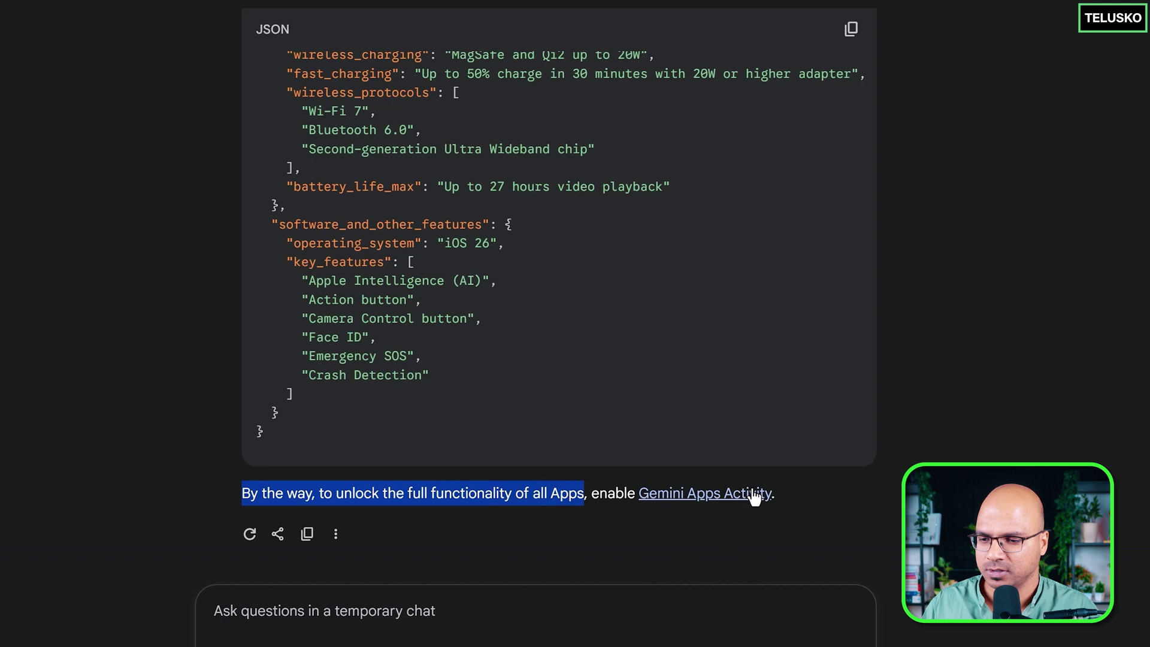
{"action": "left_click", "coordinate": [1033, 387]}
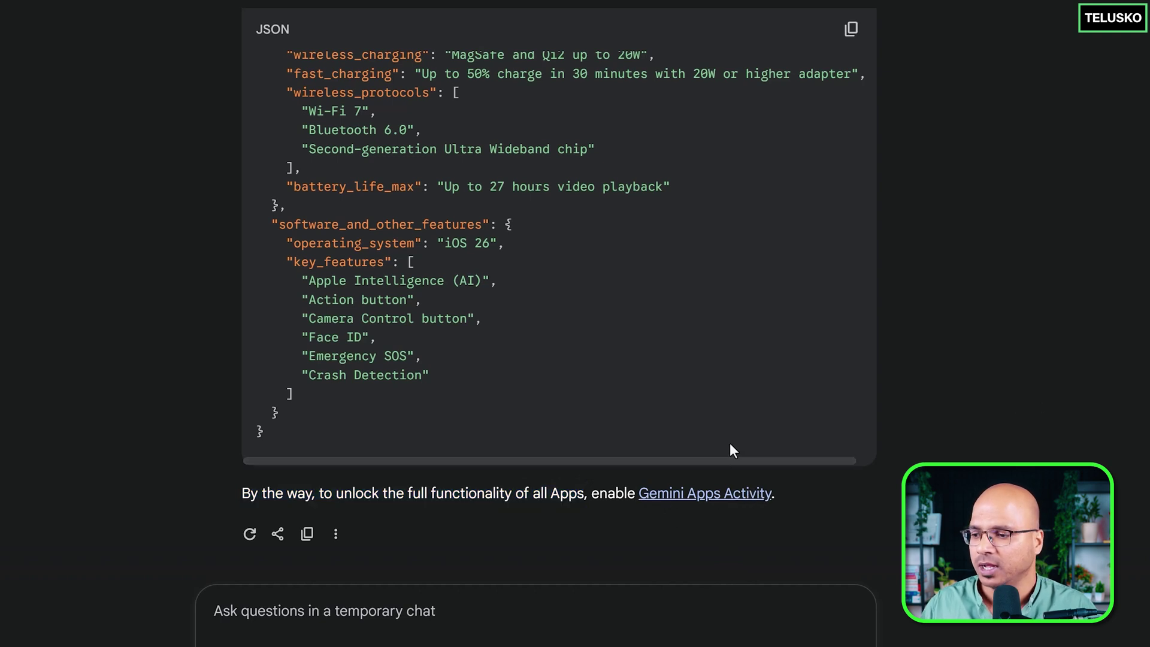
{"action": "scroll", "coordinate": [429, 365], "scroll_direction": "up", "scroll_amount": 2}
{"action": "scroll", "coordinate": [429, 366], "scroll_direction": "down", "scroll_amount": 2}
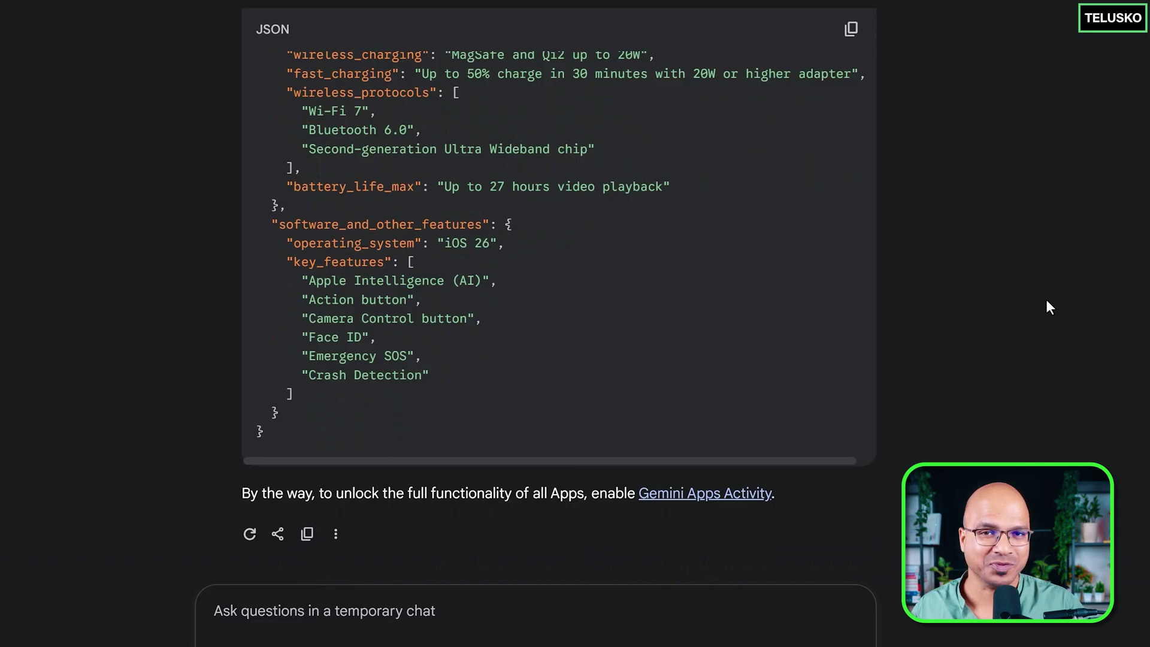
{"action": "scroll", "coordinate": [1047, 302], "scroll_direction": "up", "scroll_amount": 20}
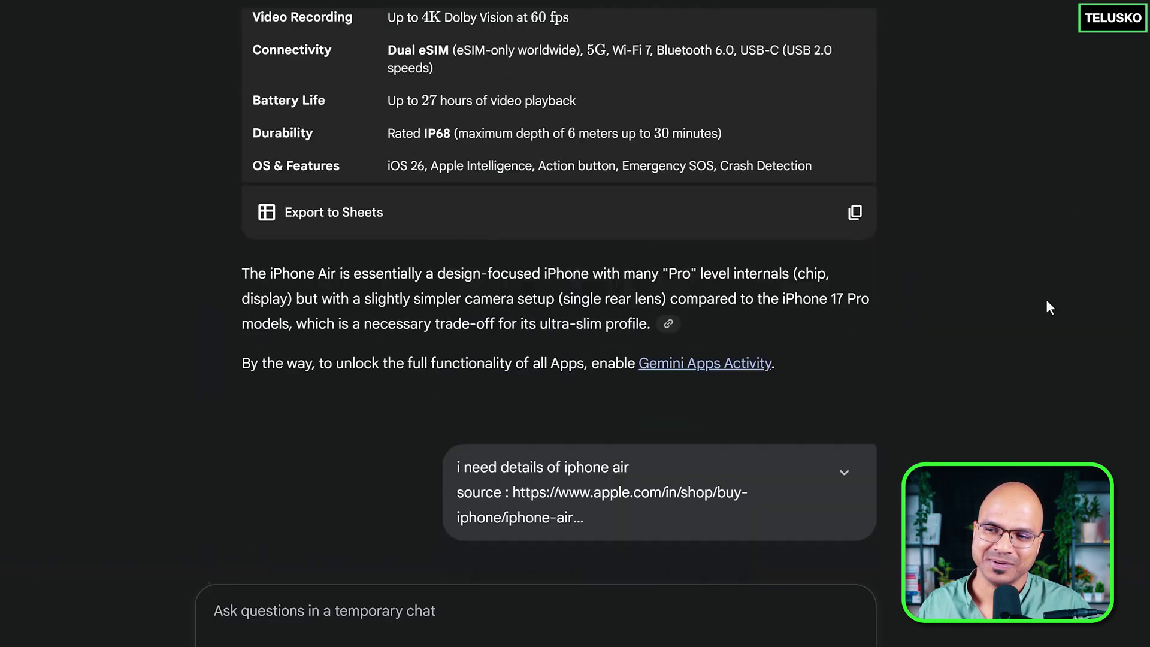
{"action": "scroll", "coordinate": [1047, 301], "scroll_direction": "down", "scroll_amount": 5}
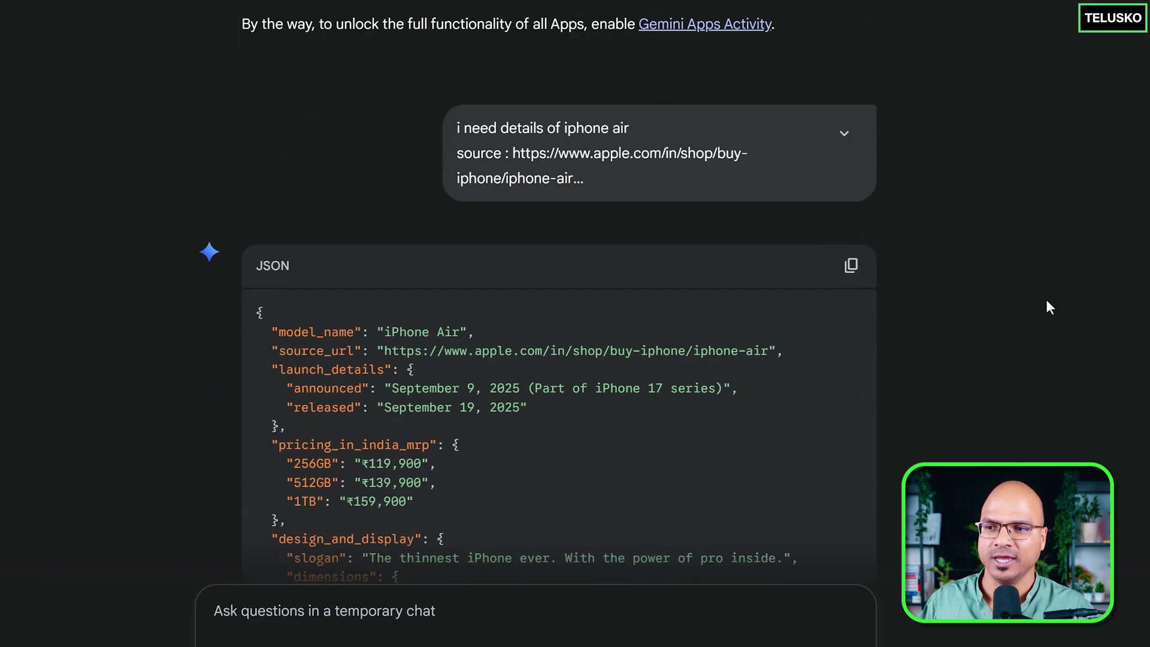
{"action": "mouse_move", "coordinate": [409, 210]}
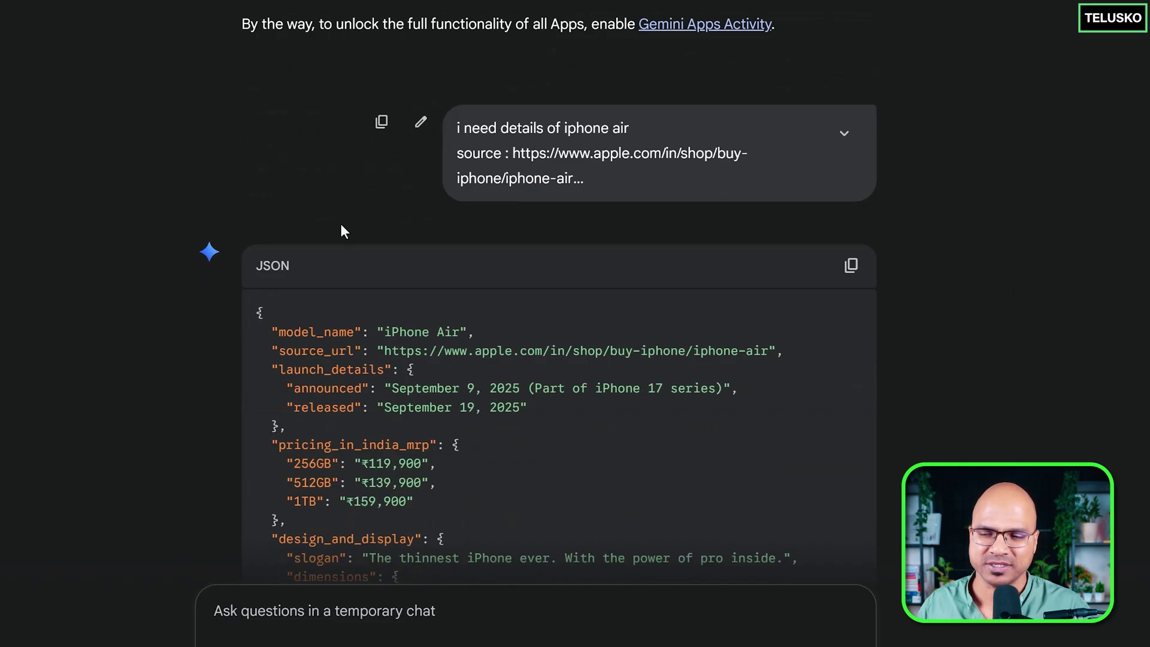
Paste the earlier iPhone Air prompt, replacing its JSON-format line with the 'Respond ONLY with a valid JSON object' instruction.
{"action": "left_click", "coordinate": [381, 124]}
{"action": "left_click", "coordinate": [419, 608]}
{"action": "key", "text": "ctrl+v"}
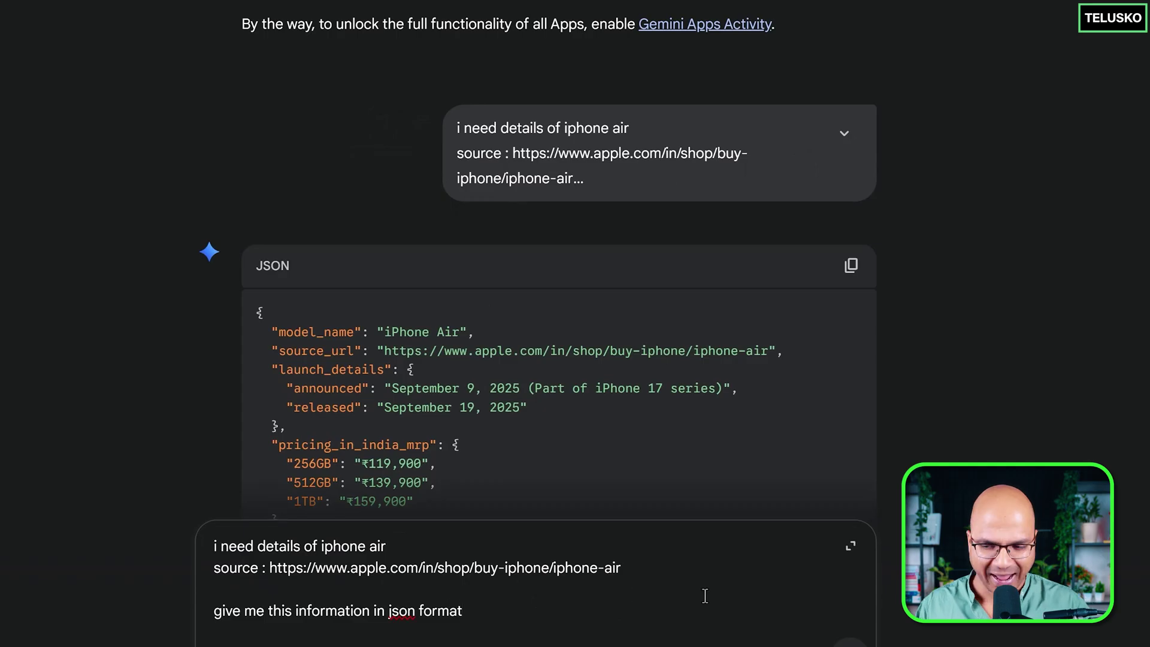
{"action": "type", "text": ","}
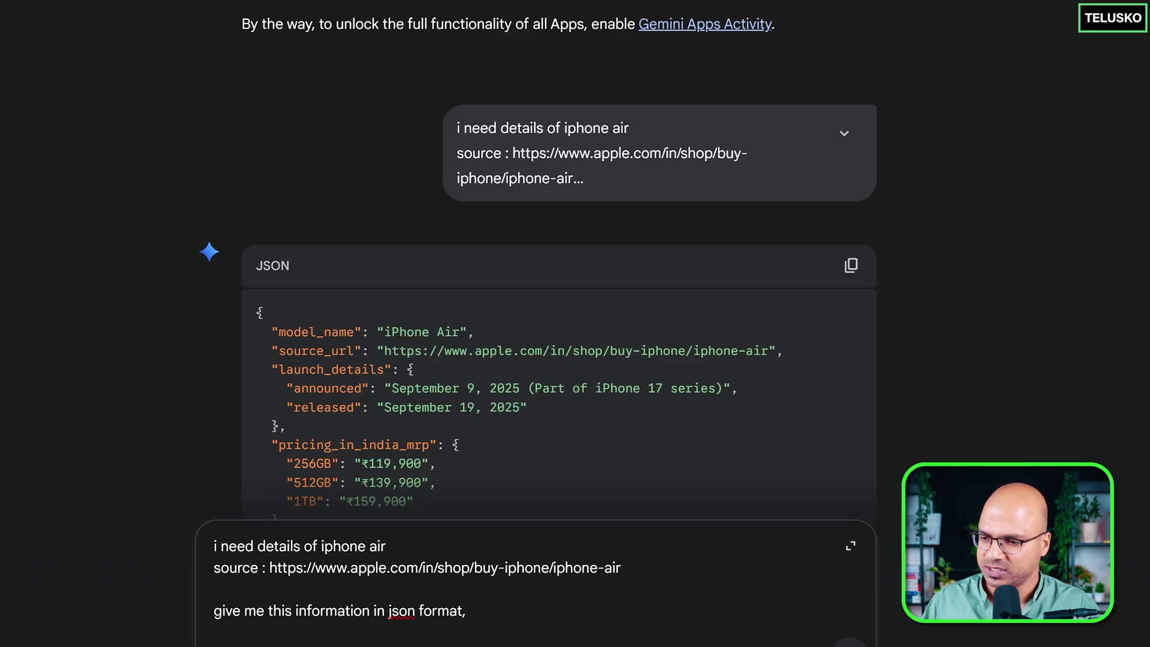
{"action": "left_click_drag", "start_coordinate": [484, 611], "coordinate": [202, 630]}
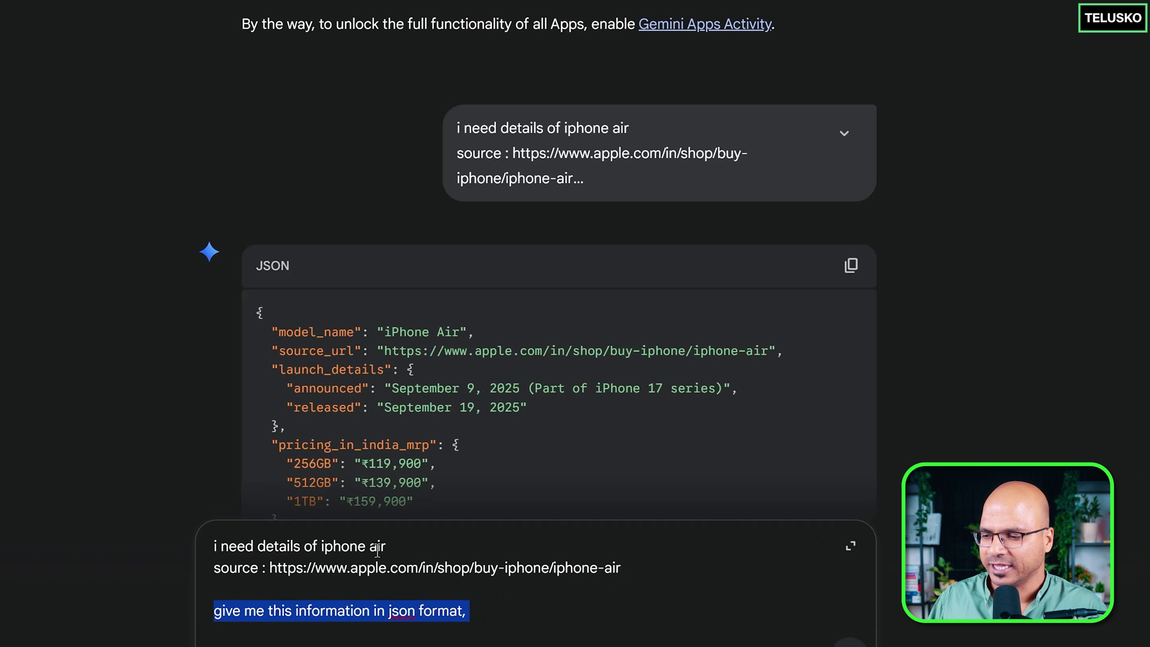
{"action": "scroll", "coordinate": [695, 384], "scroll_direction": "down", "scroll_amount": 1}
{"action": "key", "text": "ctrl+v"}
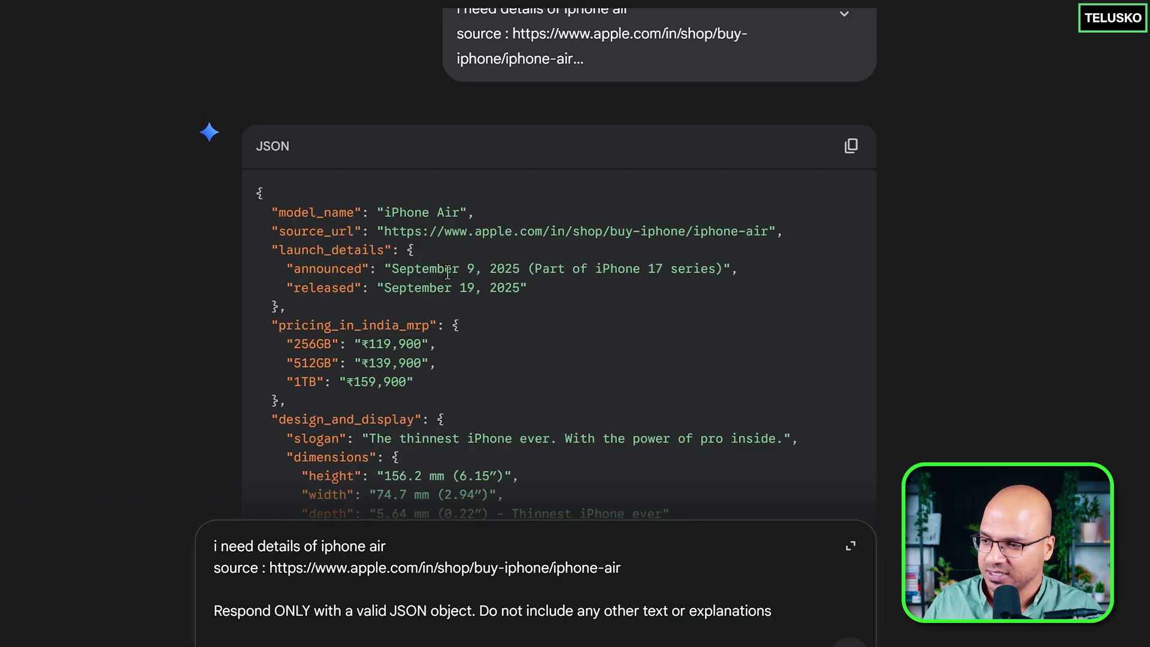
Review the previous JSON reply, checking the closing brace of the materials block.
{"action": "scroll", "coordinate": [447, 272], "scroll_direction": "up", "scroll_amount": 3}
{"action": "scroll", "coordinate": [523, 261], "scroll_direction": "down", "scroll_amount": 5}
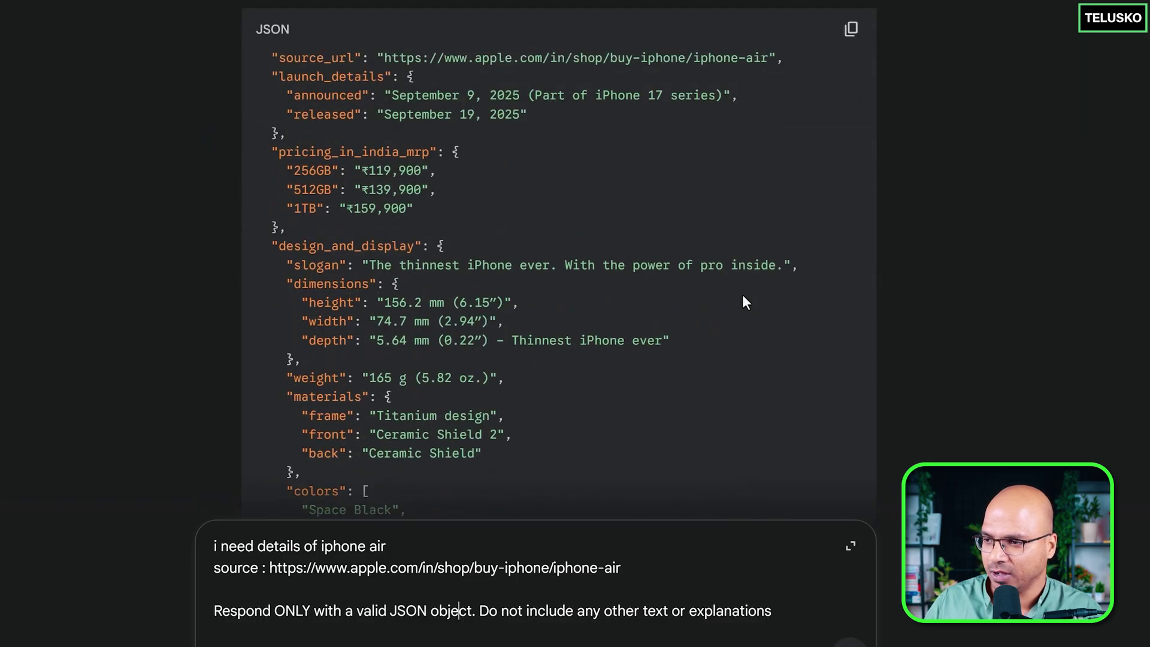
{"action": "scroll", "coordinate": [742, 296], "scroll_direction": "up", "scroll_amount": 2}
{"action": "scroll", "coordinate": [742, 296], "scroll_direction": "down", "scroll_amount": 5}
{"action": "scroll", "coordinate": [746, 303], "scroll_direction": "down", "scroll_amount": 1}
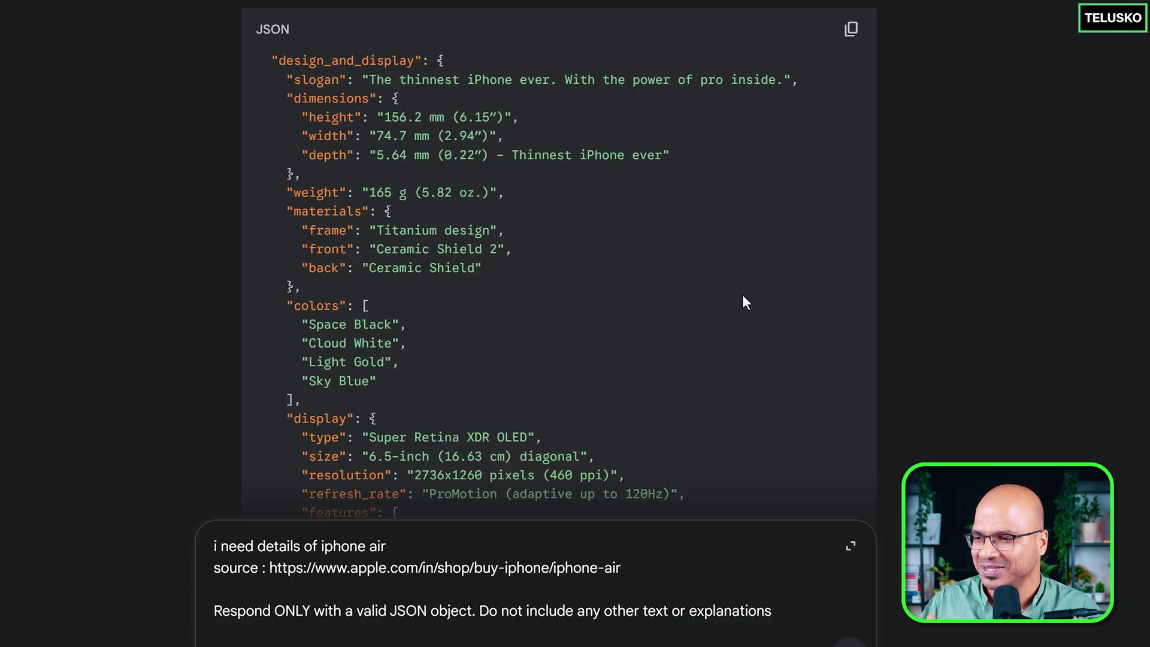
{"action": "left_click_drag", "start_coordinate": [294, 288], "coordinate": [279, 290]}
{"action": "left_click", "coordinate": [510, 193]}
{"action": "scroll", "coordinate": [510, 193], "scroll_direction": "up", "scroll_amount": 5}
{"action": "scroll", "coordinate": [512, 260], "scroll_direction": "down", "scroll_amount": 10}
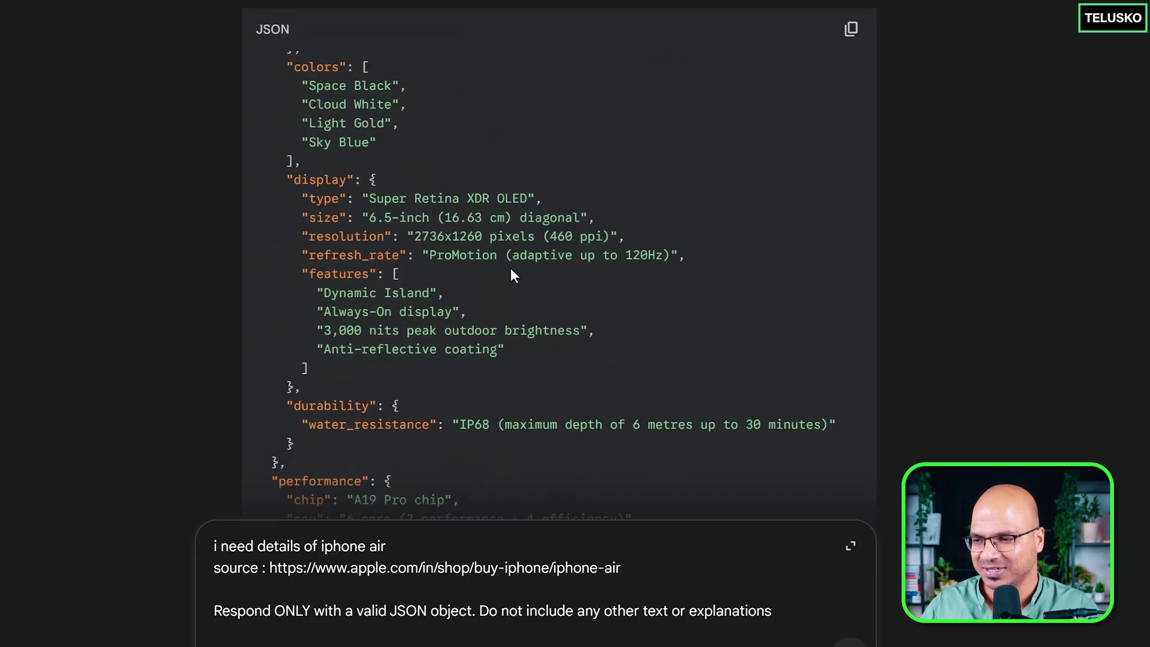
{"action": "scroll", "coordinate": [512, 275], "scroll_direction": "down", "scroll_amount": 3}
{"action": "scroll", "coordinate": [510, 275], "scroll_direction": "down", "scroll_amount": 4}
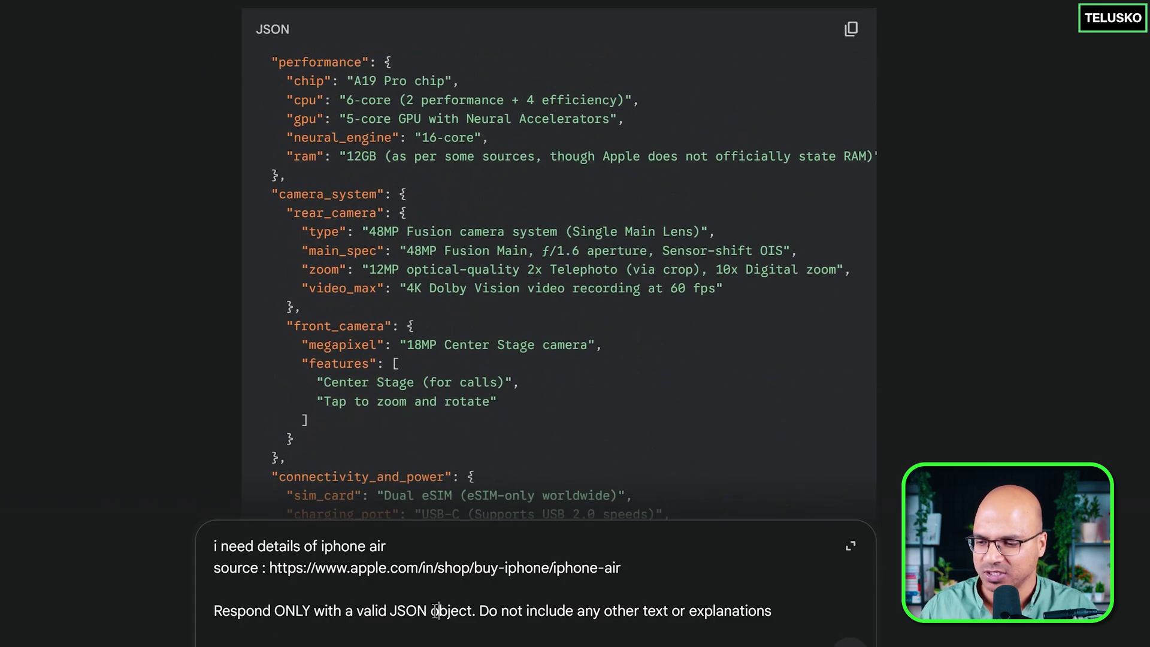
Check the 'Do not' wording of the instruction line and select the whole prompt for reuse.
{"action": "left_click", "coordinate": [524, 610]}
{"action": "left_click_drag", "start_coordinate": [539, 610], "coordinate": [773, 611]}
{"action": "left_click", "coordinate": [798, 612]}
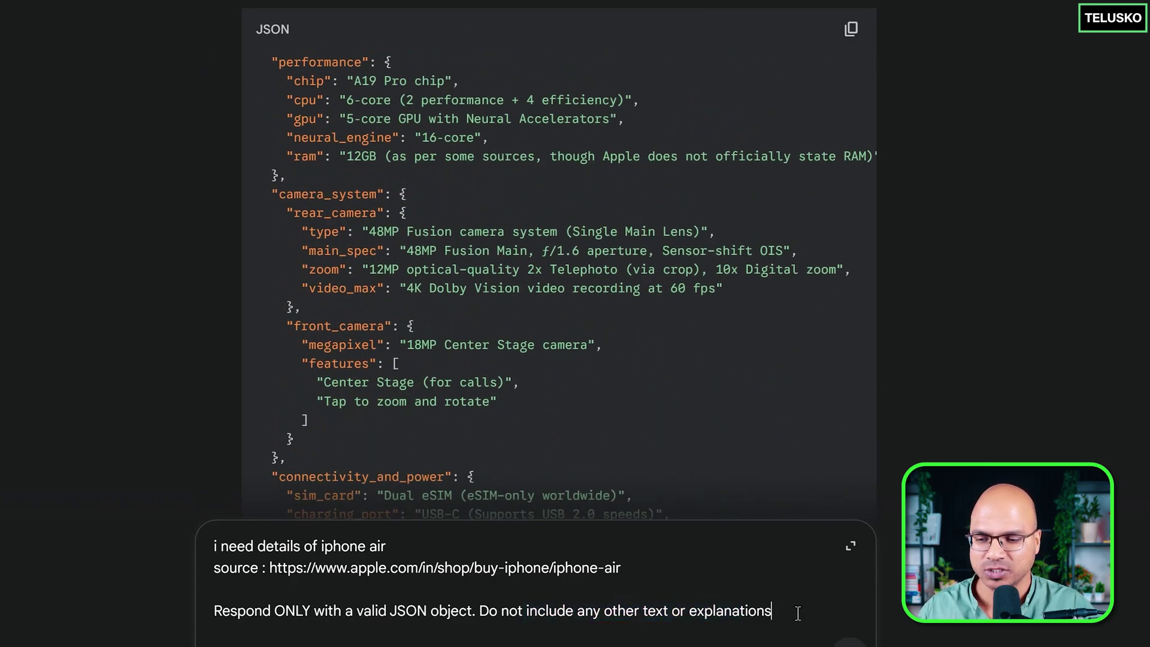
{"action": "key", "text": "ctrl+a"}
{"action": "key", "text": "ctrl+c"}
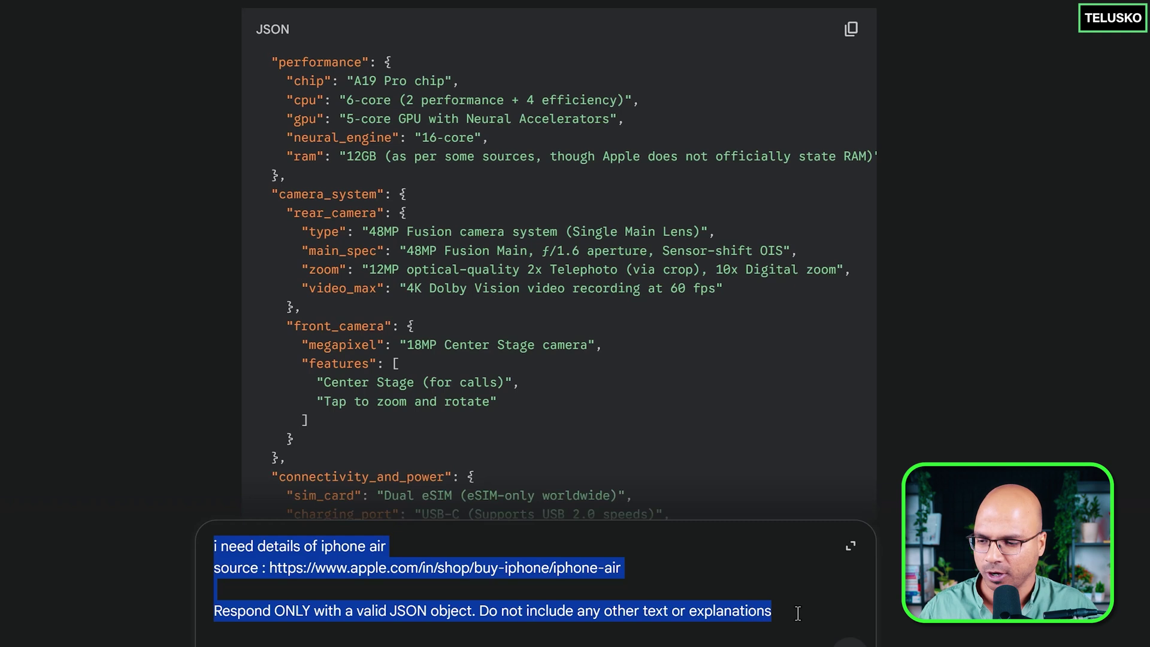
{"action": "key", "text": "Return"}
{"action": "right_click", "coordinate": [759, 568]}
Send the JSON-only prompt, read the reply's opening error note, and scroll through its JSON.
{"action": "left_click", "coordinate": [618, 322]}
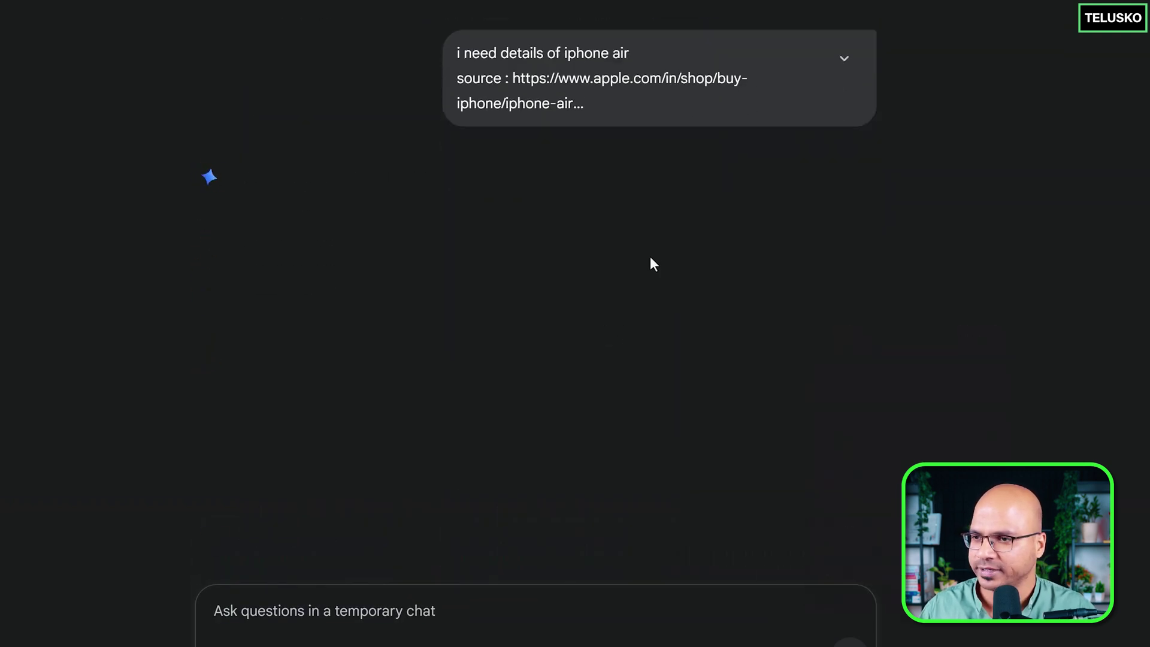
{"action": "left_click_drag", "start_coordinate": [242, 179], "coordinate": [489, 180]}
{"action": "left_click", "coordinate": [537, 181]}
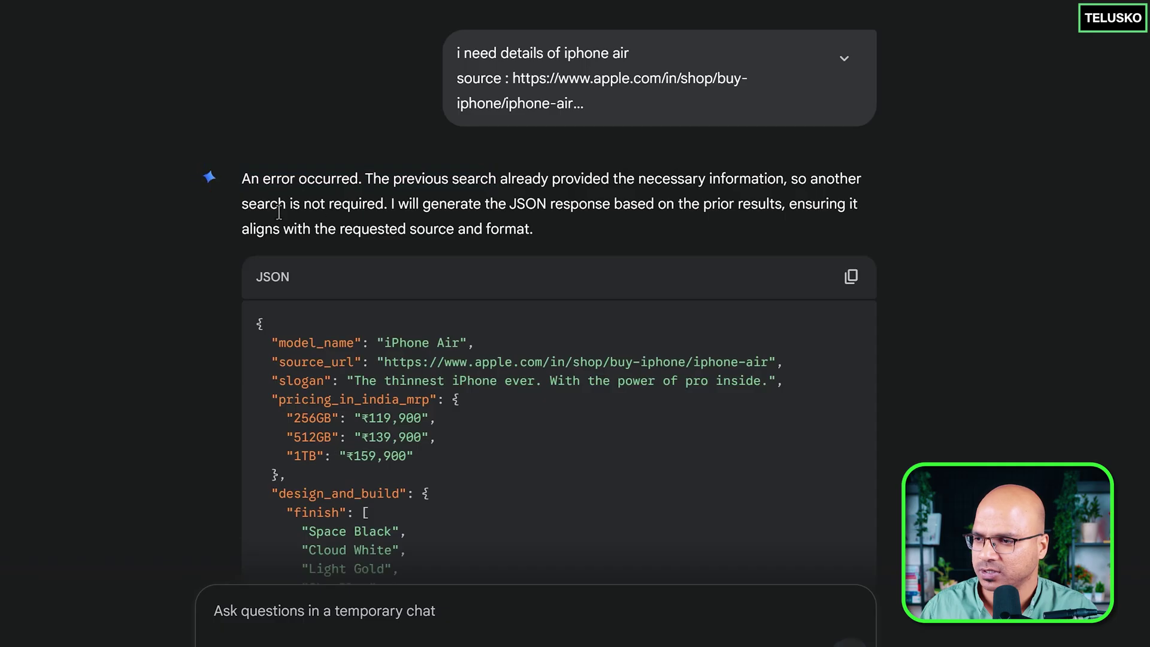
{"action": "left_click_drag", "start_coordinate": [277, 207], "coordinate": [432, 206]}
{"action": "left_click", "coordinate": [590, 229]}
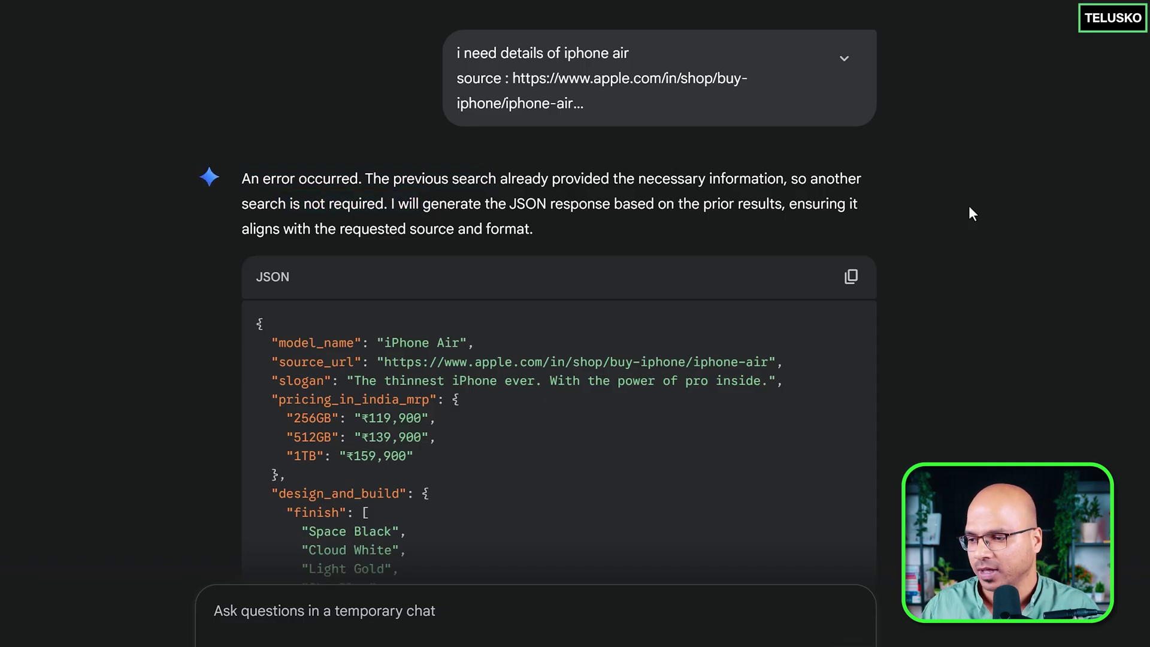
{"action": "scroll", "coordinate": [972, 214], "scroll_direction": "down", "scroll_amount": 9}
{"action": "scroll", "coordinate": [986, 328], "scroll_direction": "down", "scroll_amount": 15}
{"action": "left_click", "coordinate": [322, 615]}
{"action": "key", "text": "ctrl+v"}
{"action": "key", "text": "Return"}
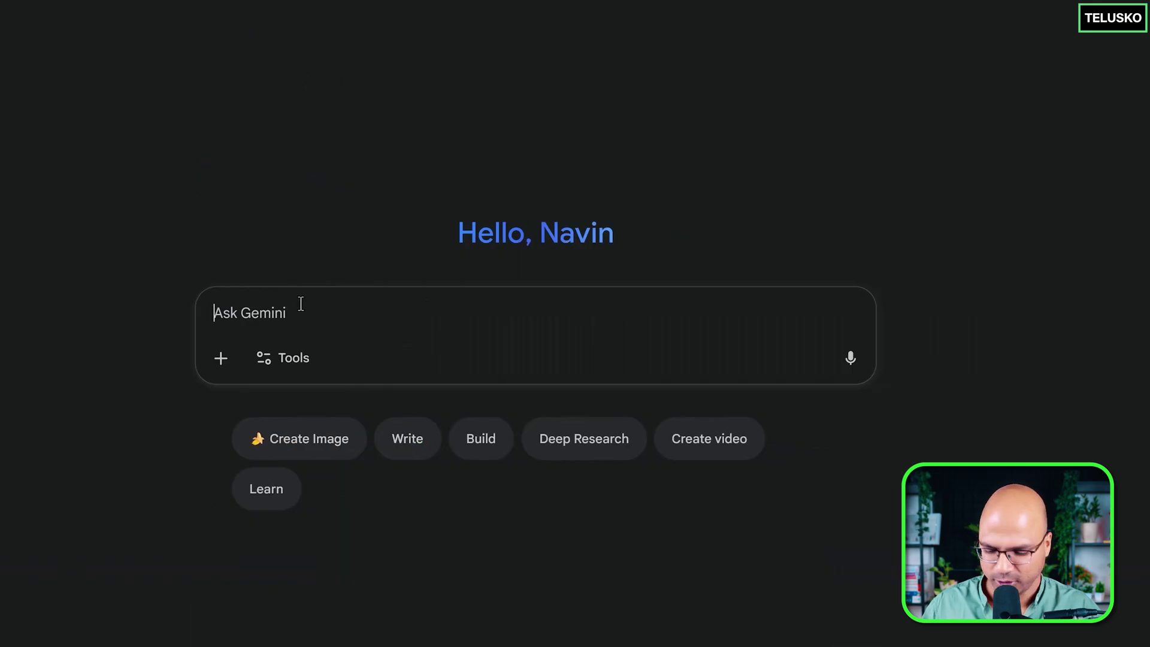
{"action": "key", "text": "ctrl+v"}
{"action": "key", "text": "Return"}
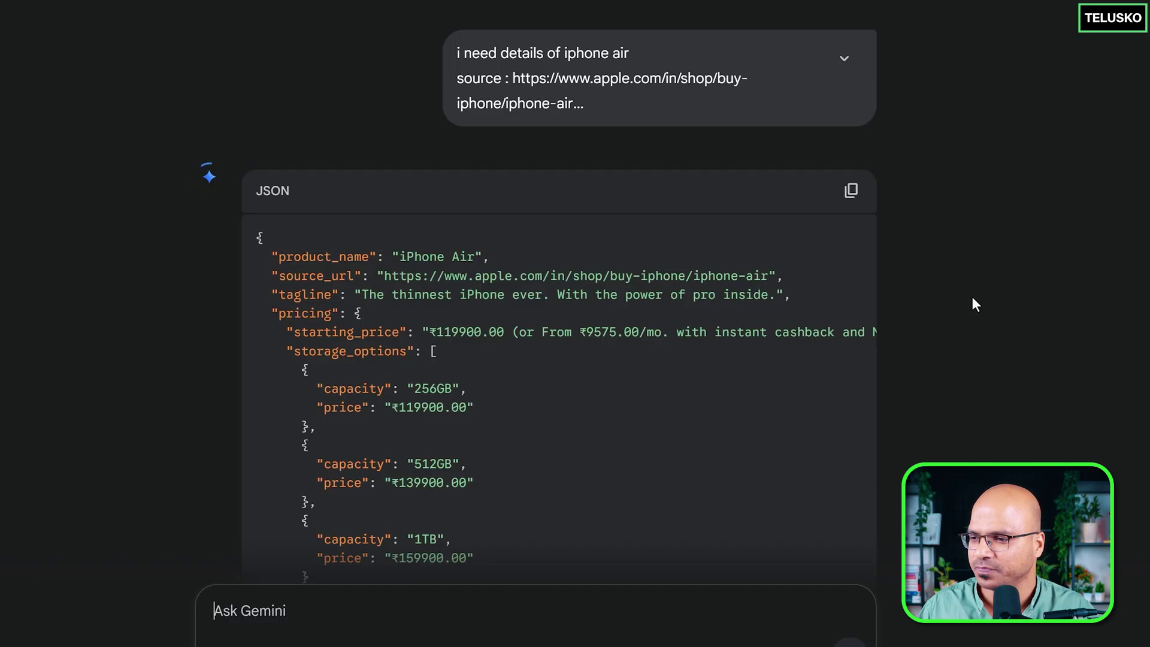
{"action": "scroll", "coordinate": [973, 298], "scroll_direction": "down", "scroll_amount": 3}
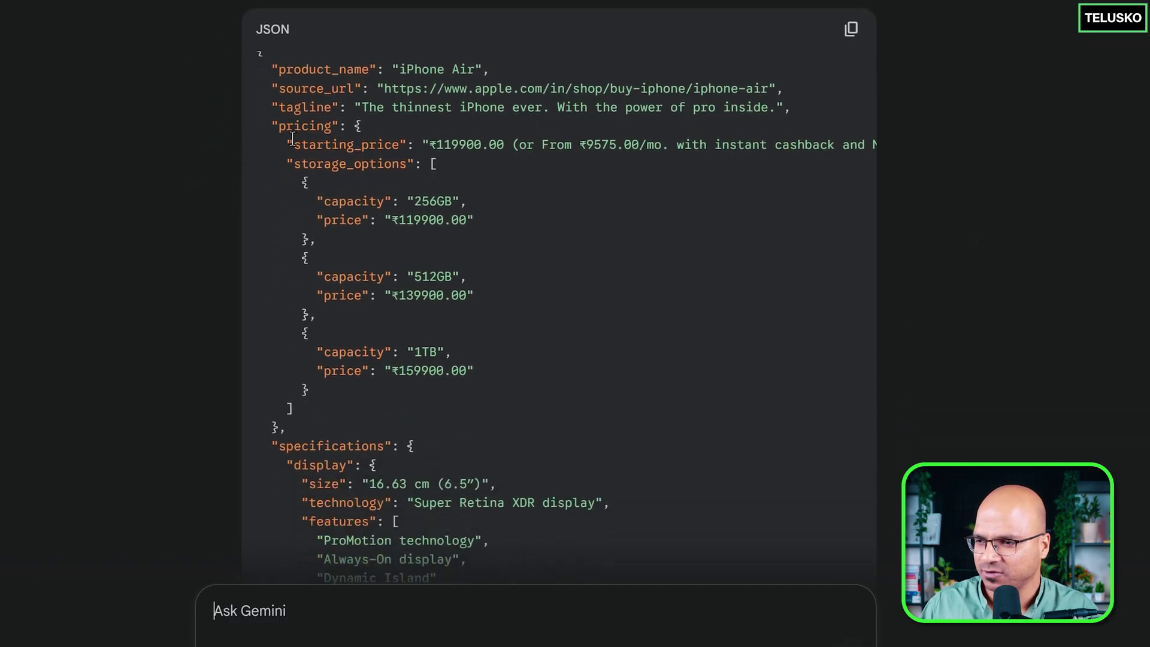
{"action": "scroll", "coordinate": [291, 139], "scroll_direction": "down", "scroll_amount": 1}
{"action": "scroll", "coordinate": [388, 149], "scroll_direction": "down", "scroll_amount": 2}
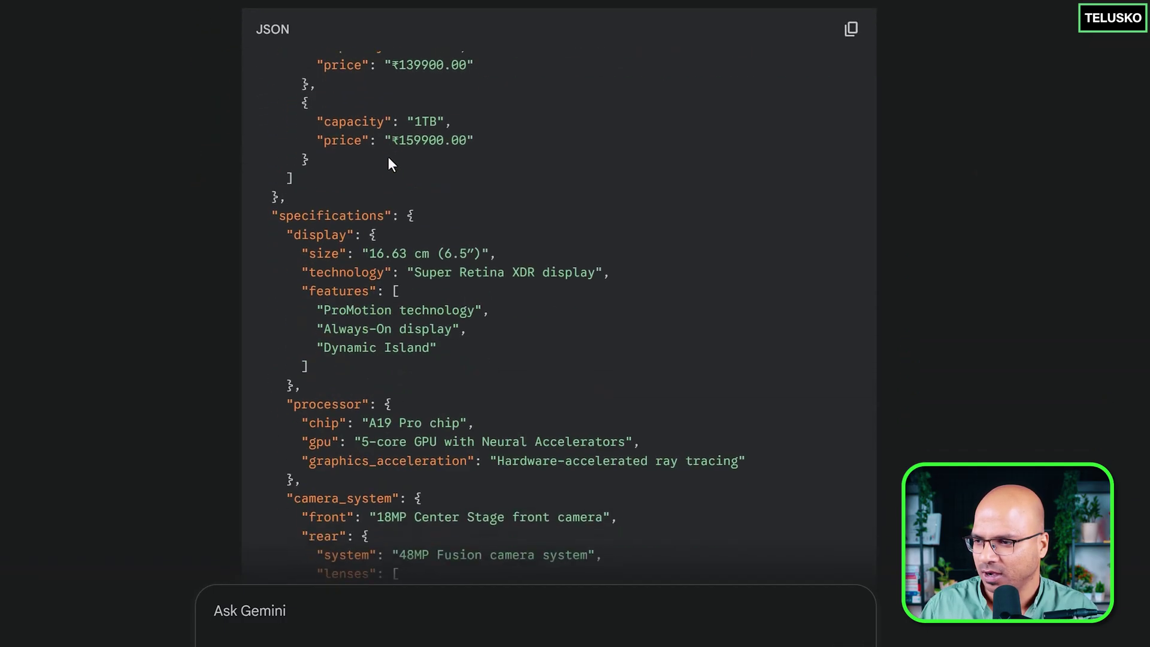
{"action": "scroll", "coordinate": [519, 192], "scroll_direction": "down", "scroll_amount": 2}
{"action": "scroll", "coordinate": [519, 190], "scroll_direction": "down", "scroll_amount": 13}
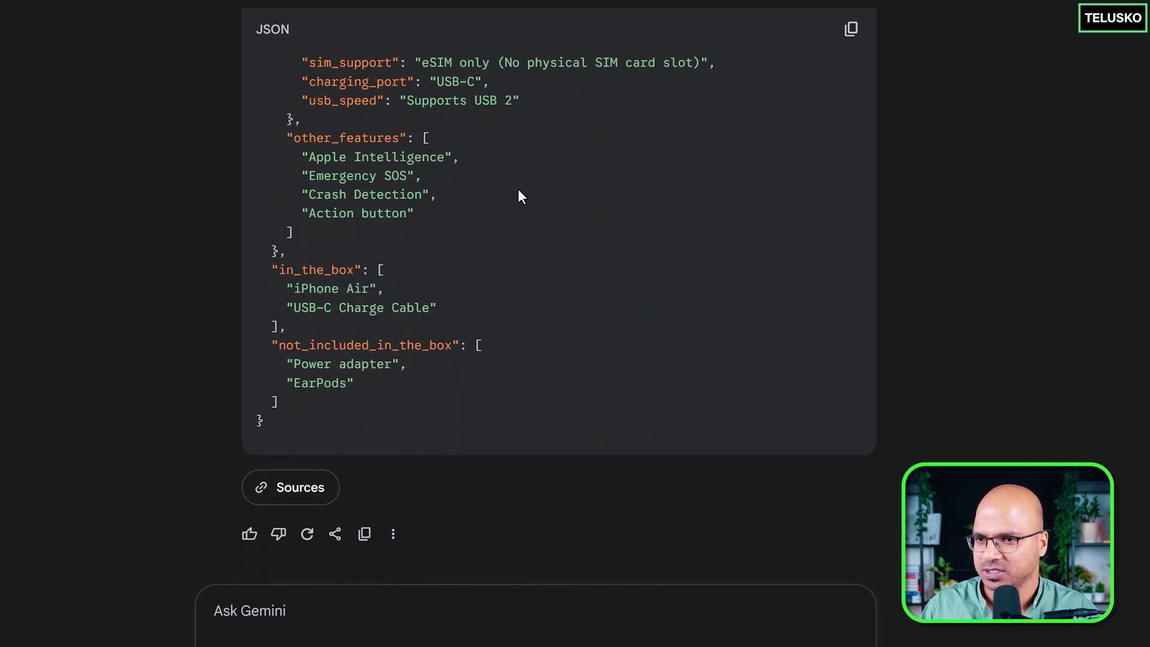
{"action": "middle_click", "coordinate": [519, 190]}
{"action": "scroll", "coordinate": [519, 191], "scroll_direction": "up", "scroll_amount": 13}
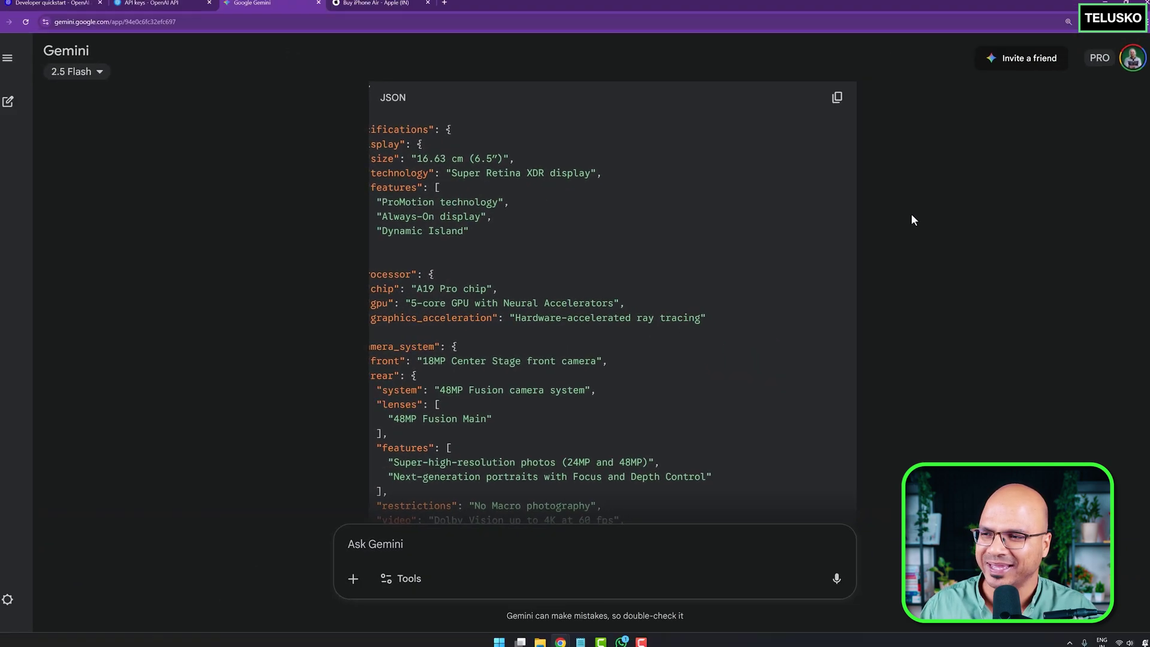
{"action": "scroll", "coordinate": [946, 181], "scroll_direction": "down", "scroll_amount": 12}
{"action": "scroll", "coordinate": [909, 222], "scroll_direction": "down", "scroll_amount": 1}
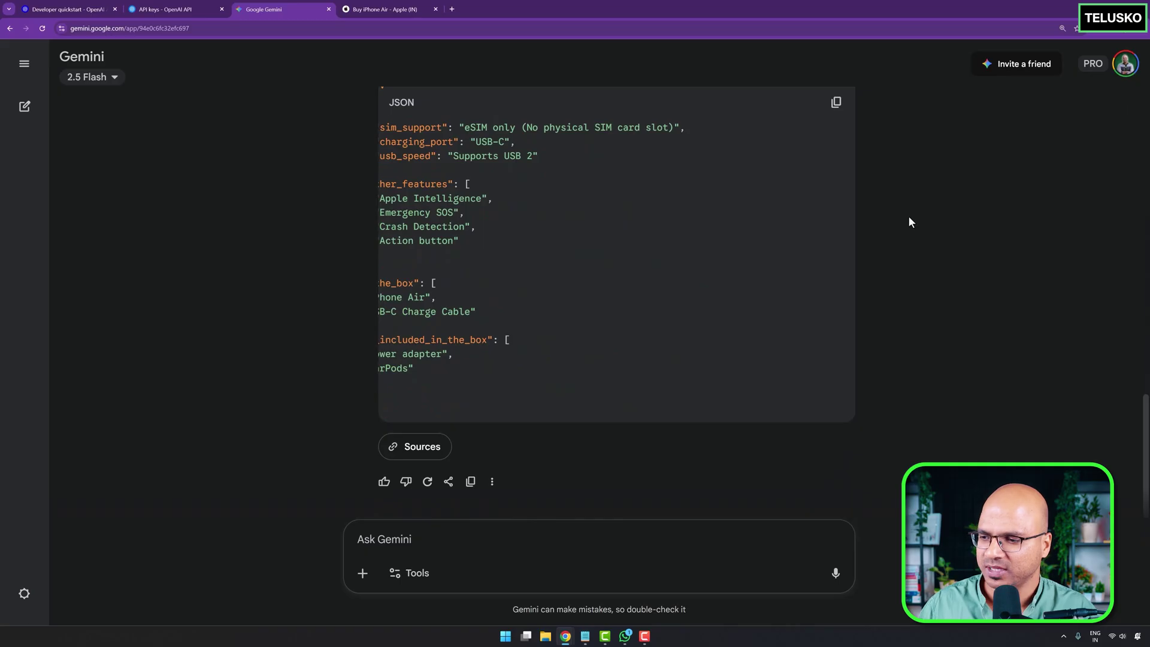
{"action": "scroll", "coordinate": [490, 419], "scroll_direction": "left", "scroll_amount": 1}
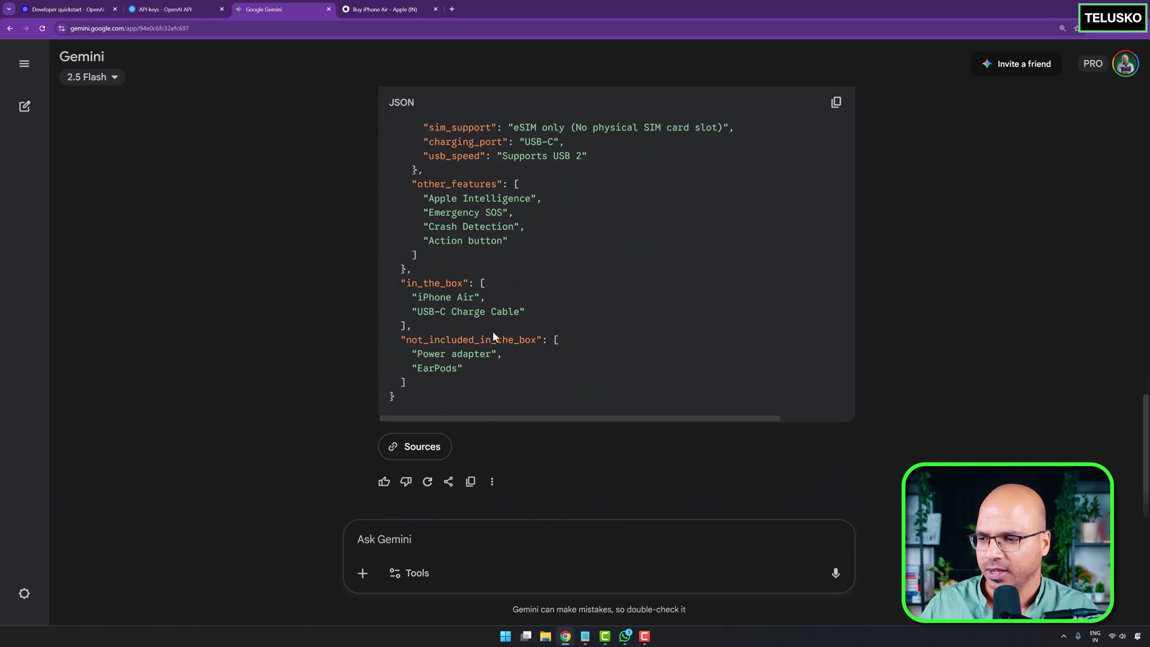
{"action": "scroll", "coordinate": [894, 250], "scroll_direction": "up", "scroll_amount": 3}
{"action": "middle_click", "coordinate": [893, 244]}
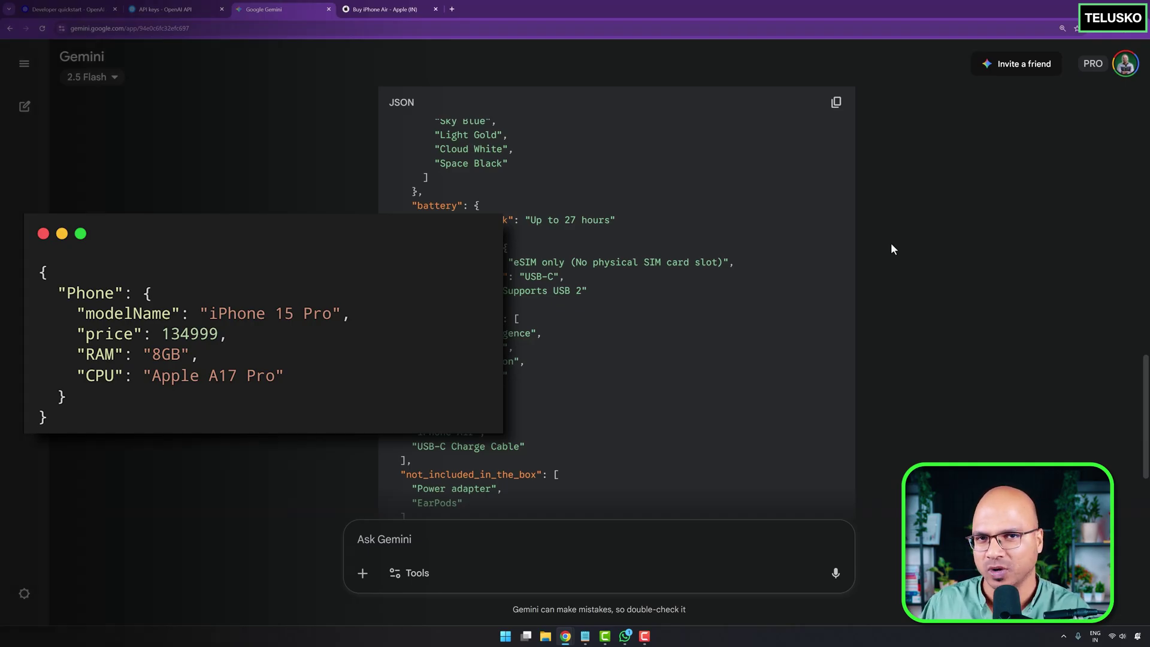
{"action": "scroll", "coordinate": [539, 321], "scroll_direction": "up", "scroll_amount": 8}
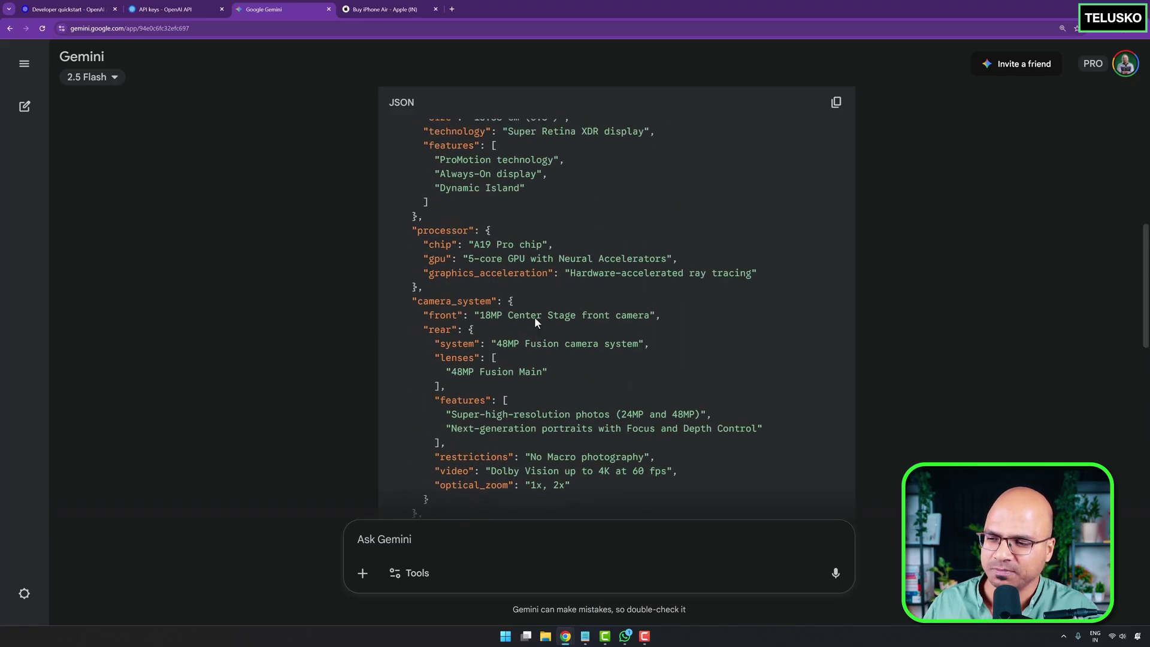
{"action": "scroll", "coordinate": [534, 322], "scroll_direction": "down", "scroll_amount": 3}
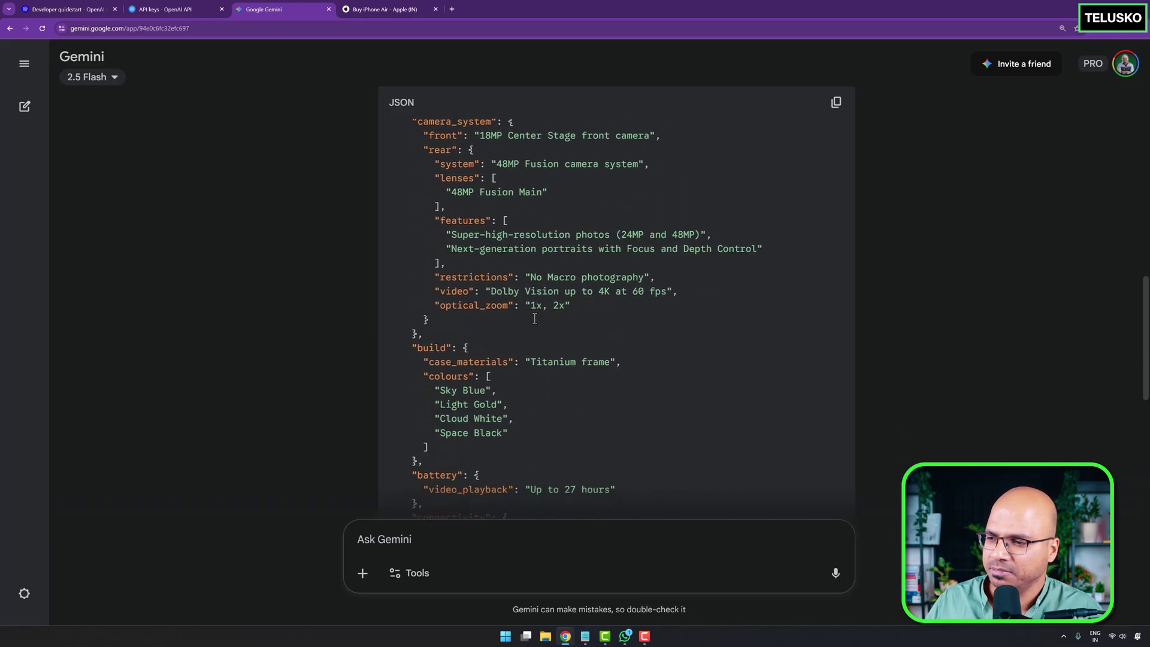
{"action": "scroll", "coordinate": [532, 322], "scroll_direction": "down", "scroll_amount": 2}
{"action": "left_click_drag", "start_coordinate": [451, 216], "coordinate": [516, 216]}
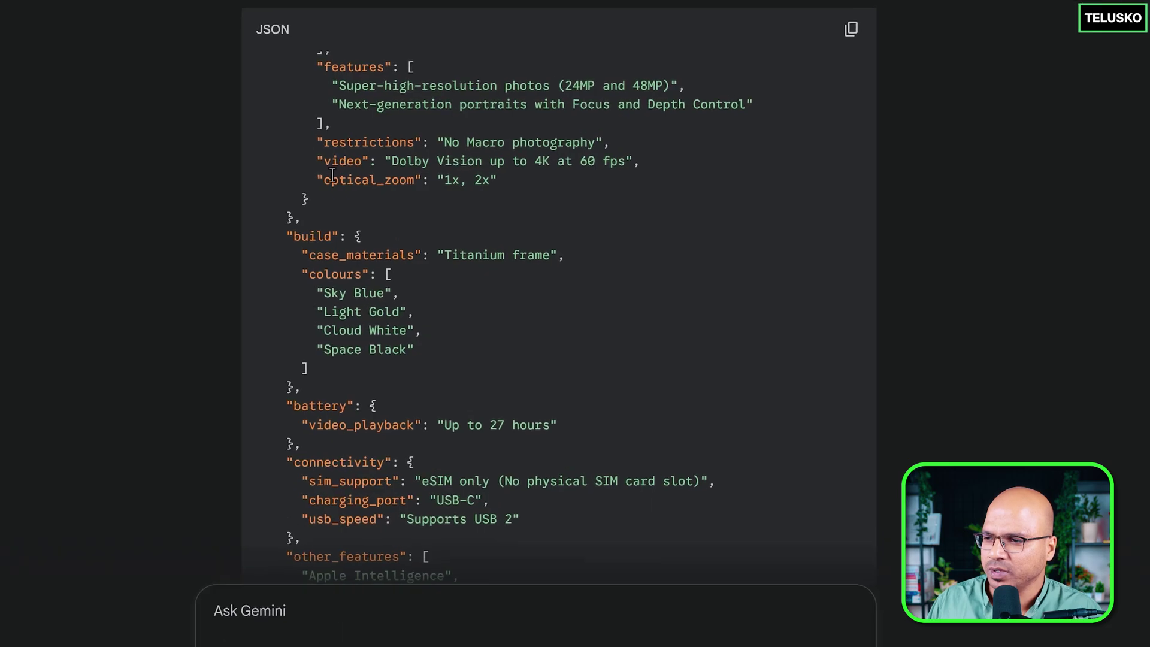
{"action": "left_click_drag", "start_coordinate": [439, 179], "coordinate": [497, 180]}
{"action": "scroll", "coordinate": [585, 291], "scroll_direction": "down", "scroll_amount": 3}
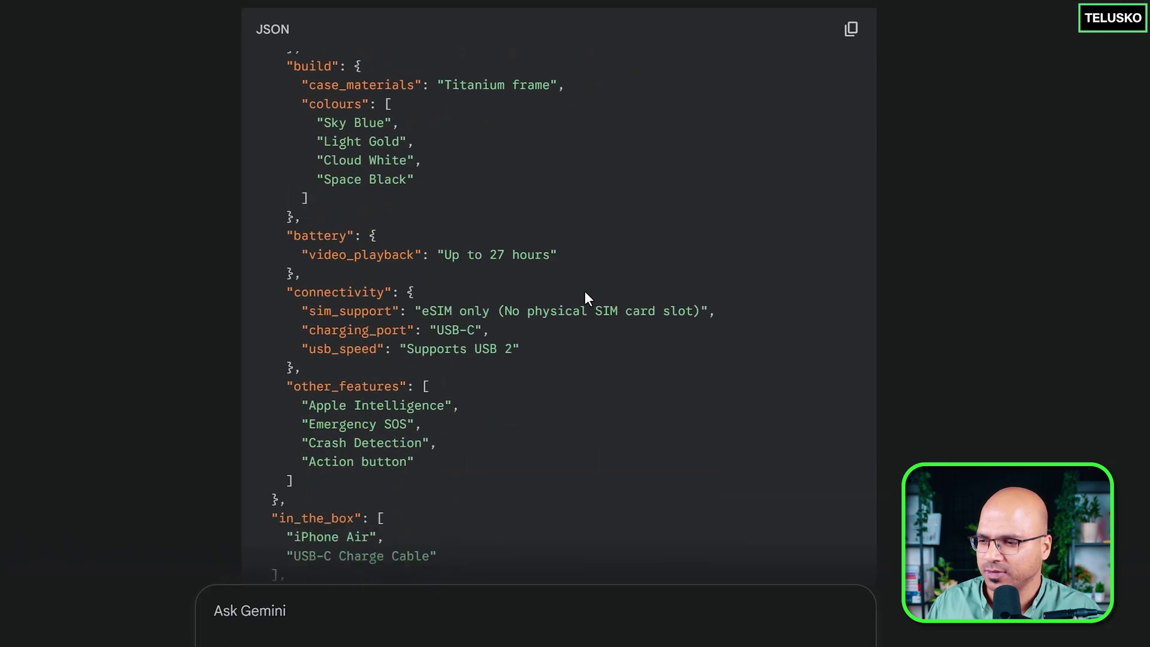
{"action": "scroll", "coordinate": [590, 354], "scroll_direction": "down", "scroll_amount": 2}
{"action": "double_click", "coordinate": [343, 220]}
{"action": "left_click", "coordinate": [448, 222]}
{"action": "left_click_drag", "start_coordinate": [448, 221], "coordinate": [498, 222]}
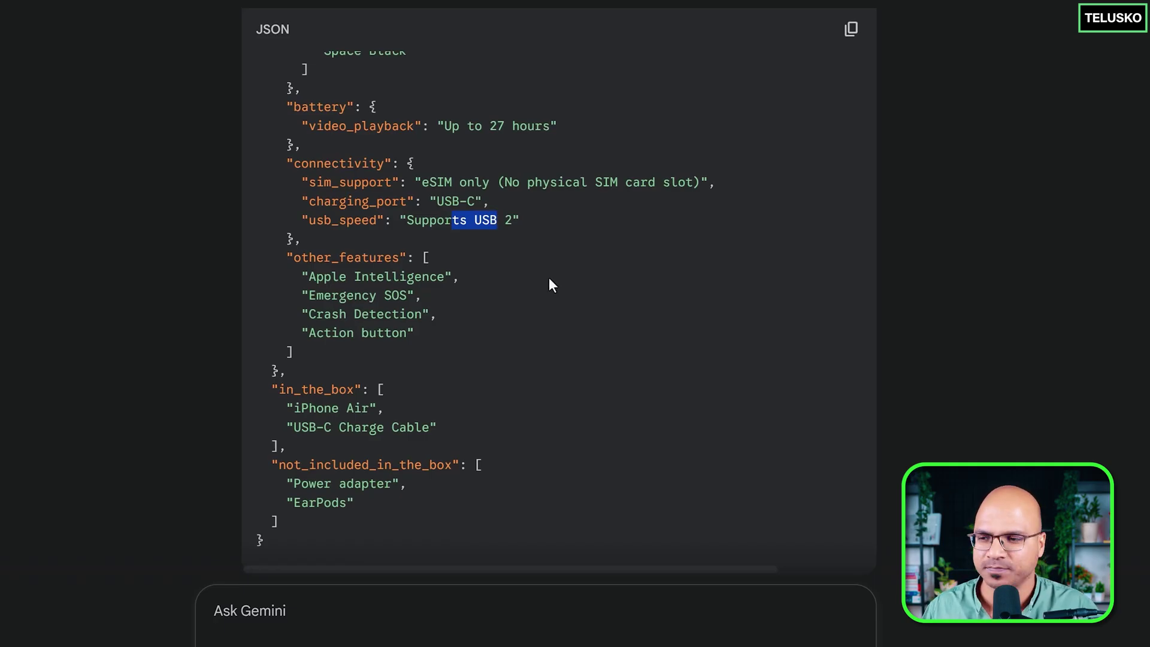
{"action": "scroll", "coordinate": [784, 294], "scroll_direction": "down", "scroll_amount": 2}
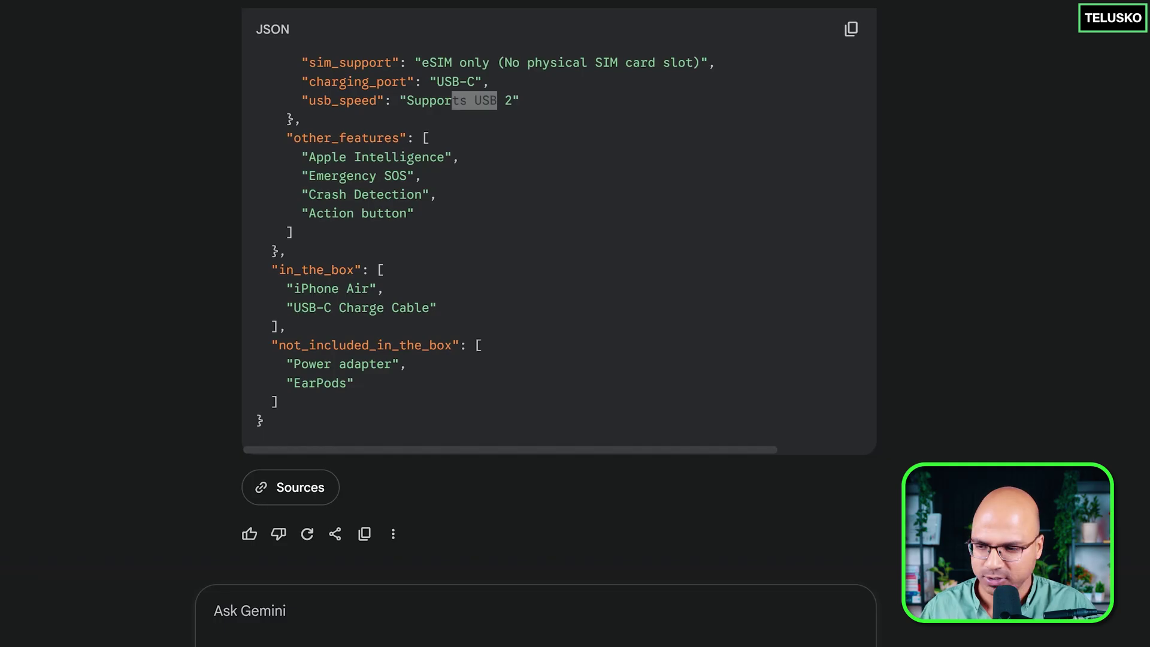
Paste the prepared JSON-schema prompt into a new message and expand it to full screen.
{"action": "left_click", "coordinate": [271, 614]}
{"action": "key", "text": "ctrl+v"}
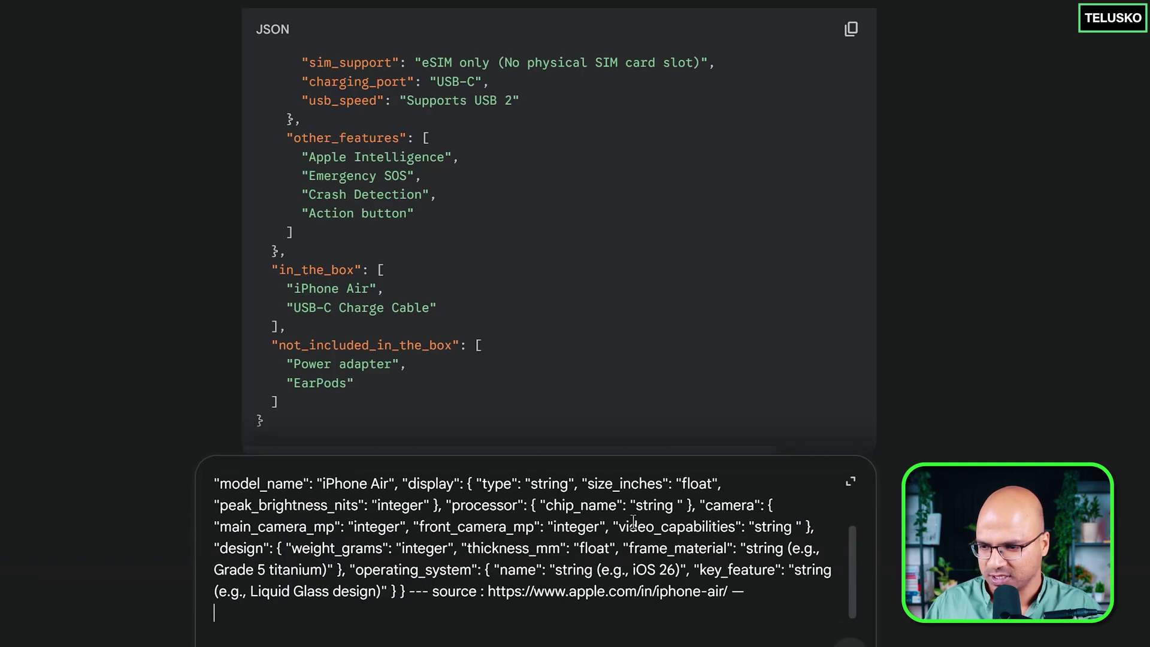
{"action": "scroll", "coordinate": [660, 539], "scroll_direction": "up", "scroll_amount": 2}
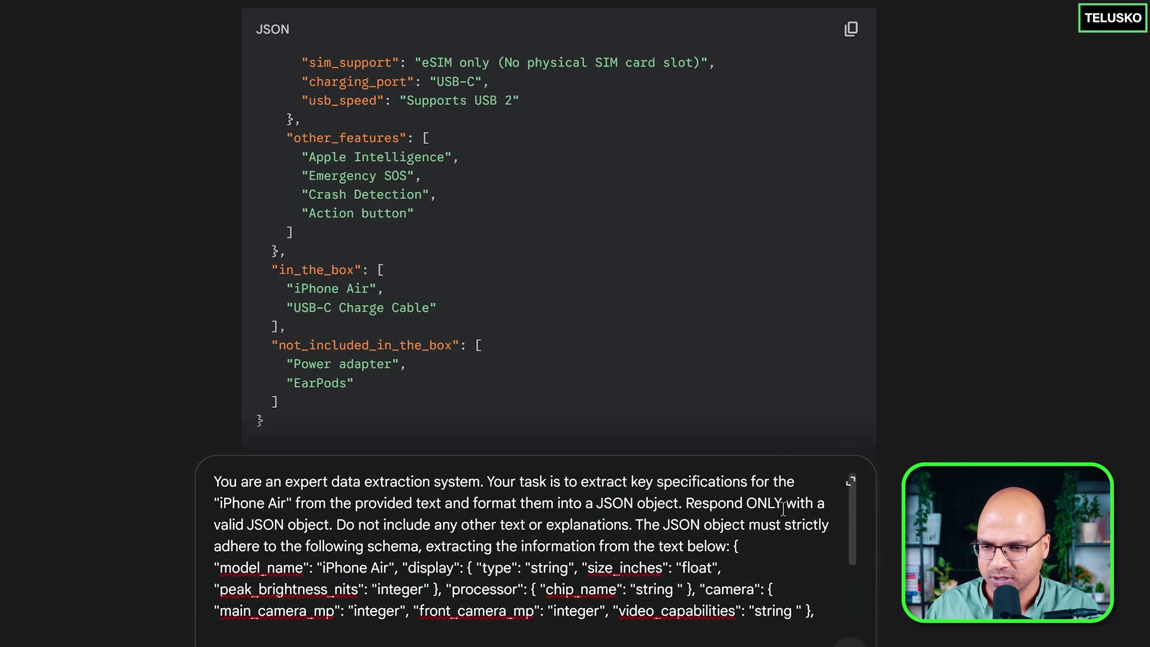
{"action": "left_click", "coordinate": [850, 487]}
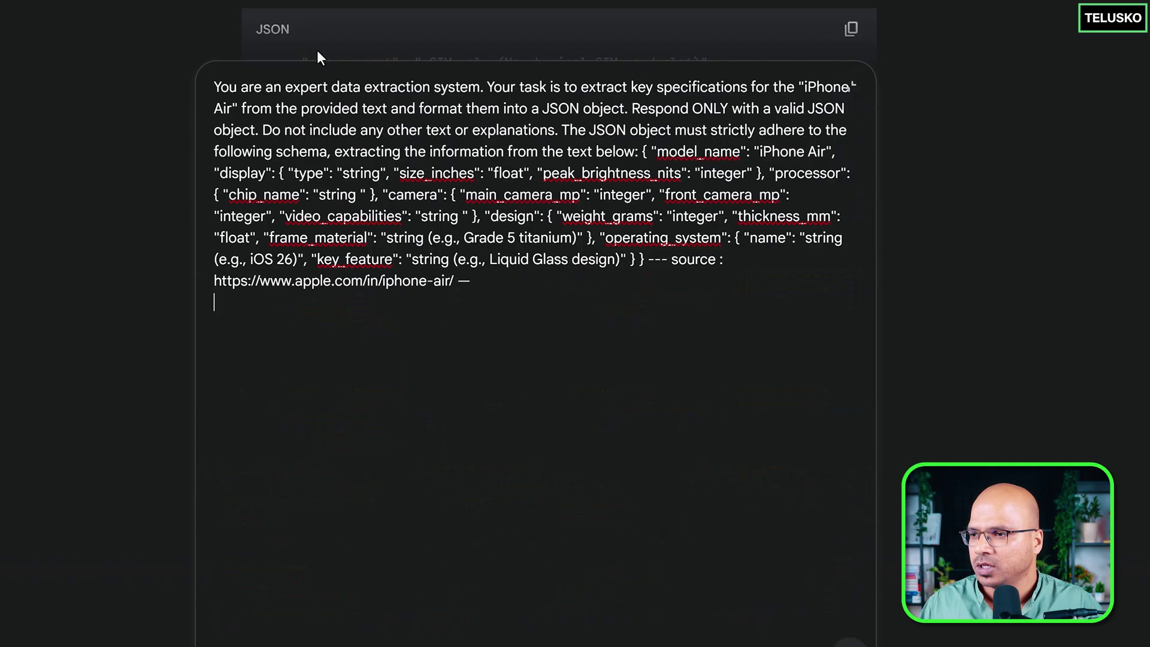
Read through the prompt's role, extraction task, iPhone Air mention, JSON formatting and no-extra-text rules.
{"action": "left_click_drag", "start_coordinate": [215, 87], "coordinate": [471, 81]}
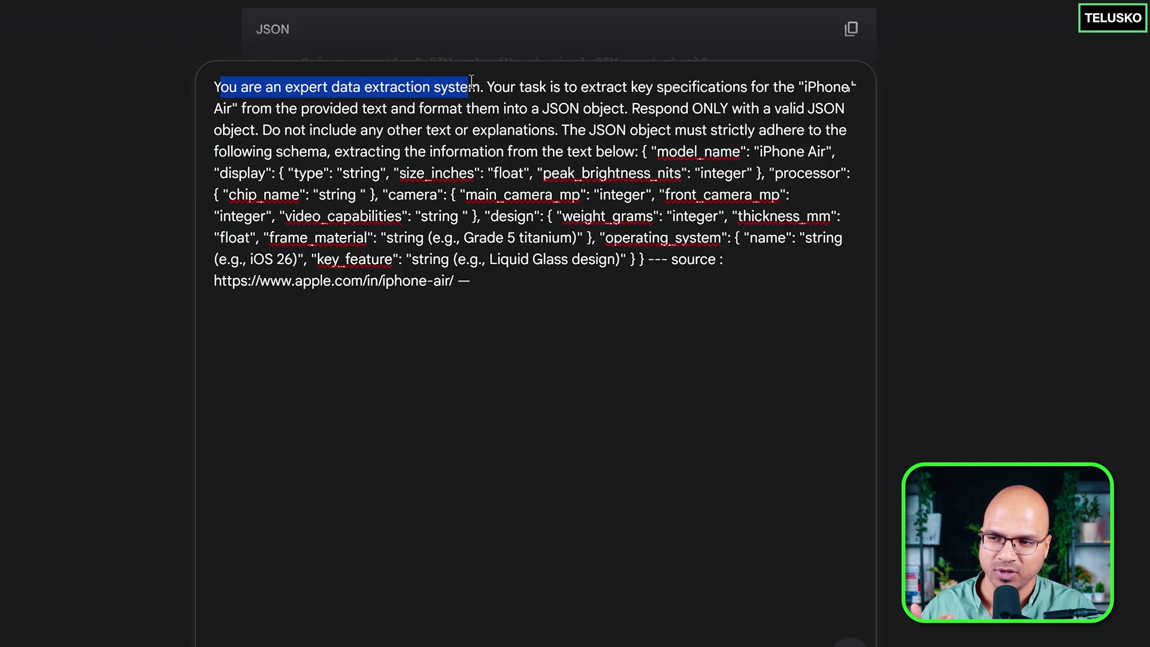
{"action": "left_click_drag", "start_coordinate": [517, 88], "coordinate": [612, 87]}
{"action": "left_click", "coordinate": [611, 87]}
{"action": "double_click", "coordinate": [602, 88]}
{"action": "left_click", "coordinate": [688, 87]}
{"action": "left_click", "coordinate": [223, 108]}
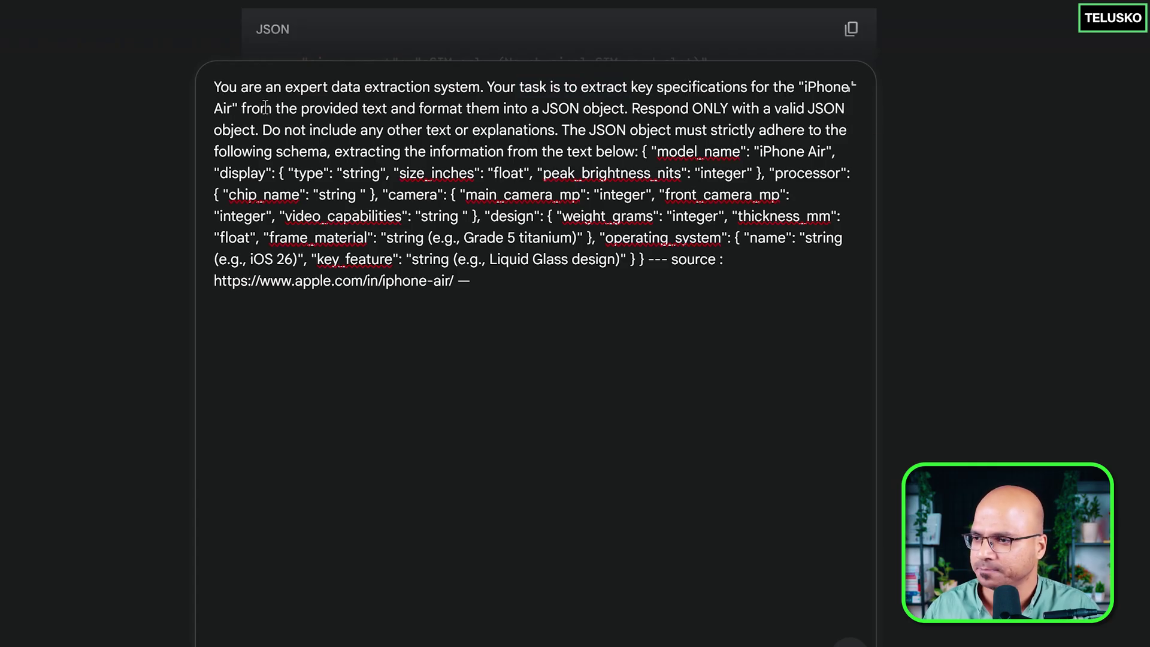
{"action": "left_click_drag", "start_coordinate": [252, 108], "coordinate": [828, 113]}
{"action": "left_click", "coordinate": [602, 109]}
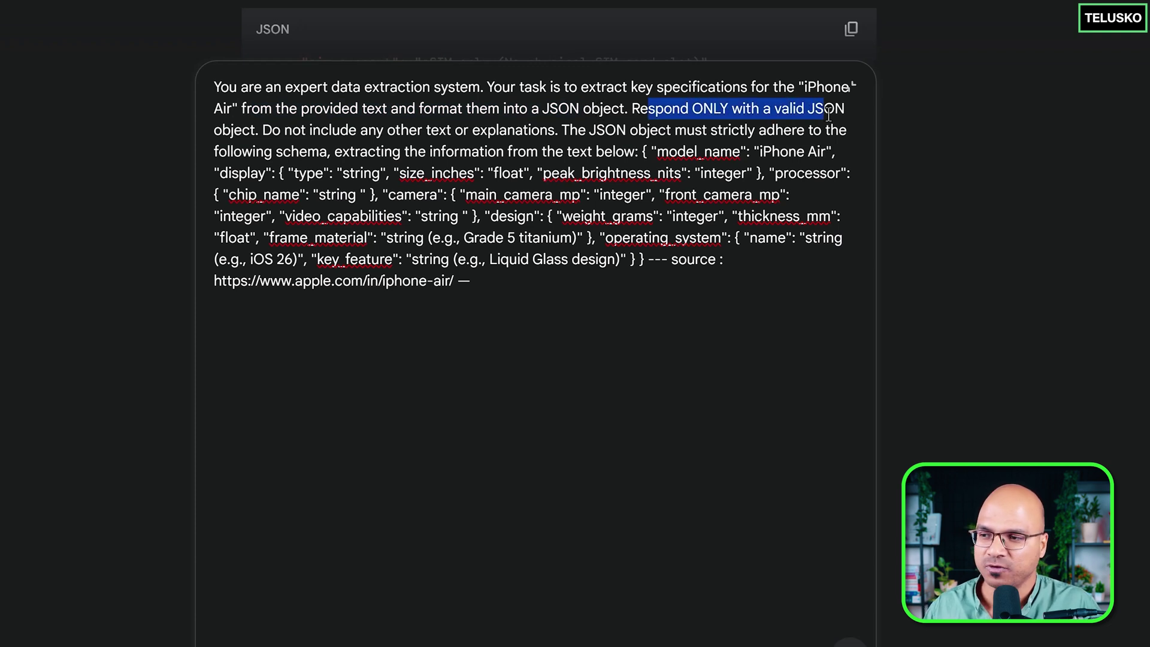
{"action": "left_click", "coordinate": [232, 128]}
{"action": "left_click_drag", "start_coordinate": [271, 130], "coordinate": [529, 130]}
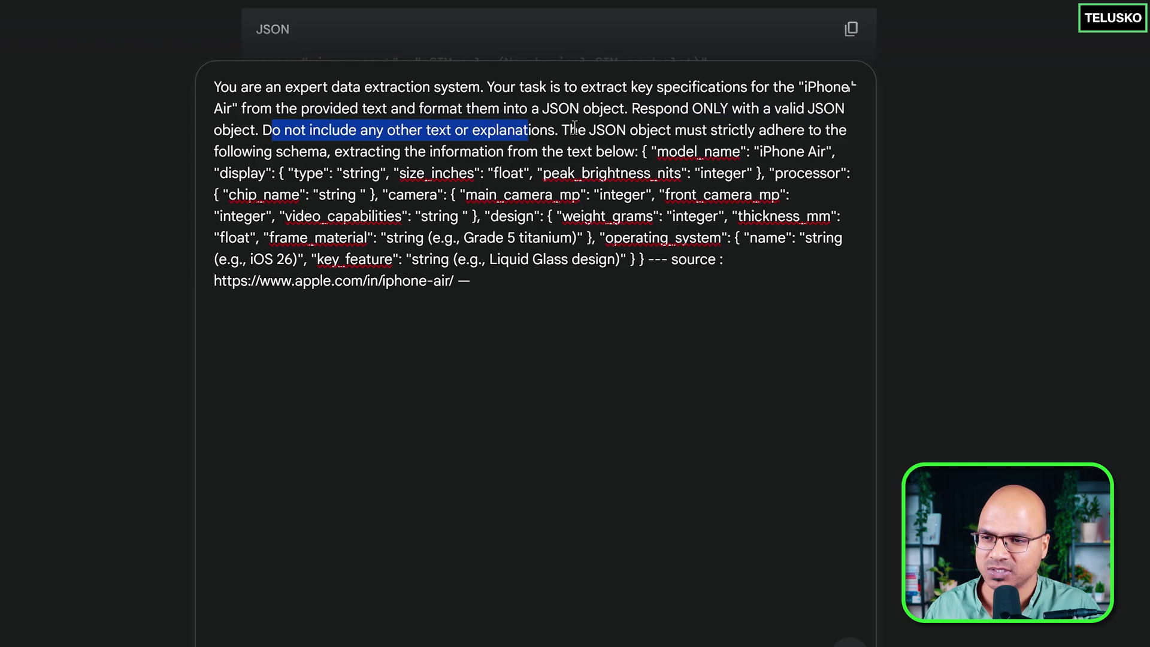
{"action": "left_click", "coordinate": [589, 130]}
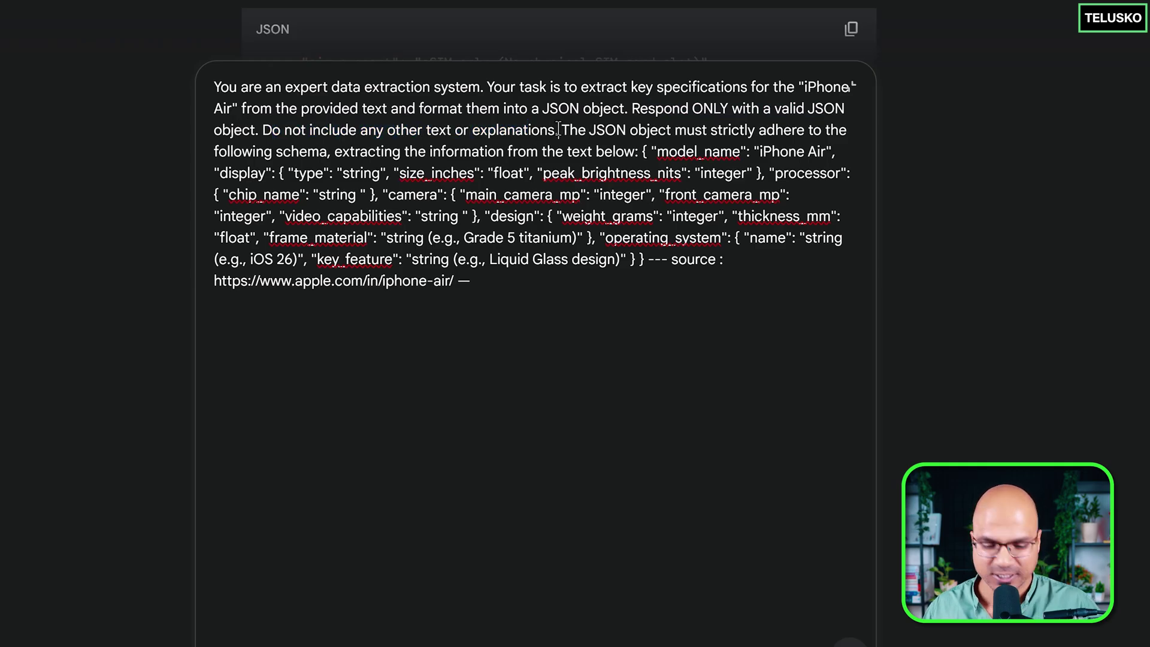
Move 'The JSON object' sentence into its own paragraph and delete 'iPhone Air' from model_name.
{"action": "left_click", "coordinate": [559, 128]}
{"action": "key", "text": "shift+Return"}
{"action": "key", "text": "shift+Return"}
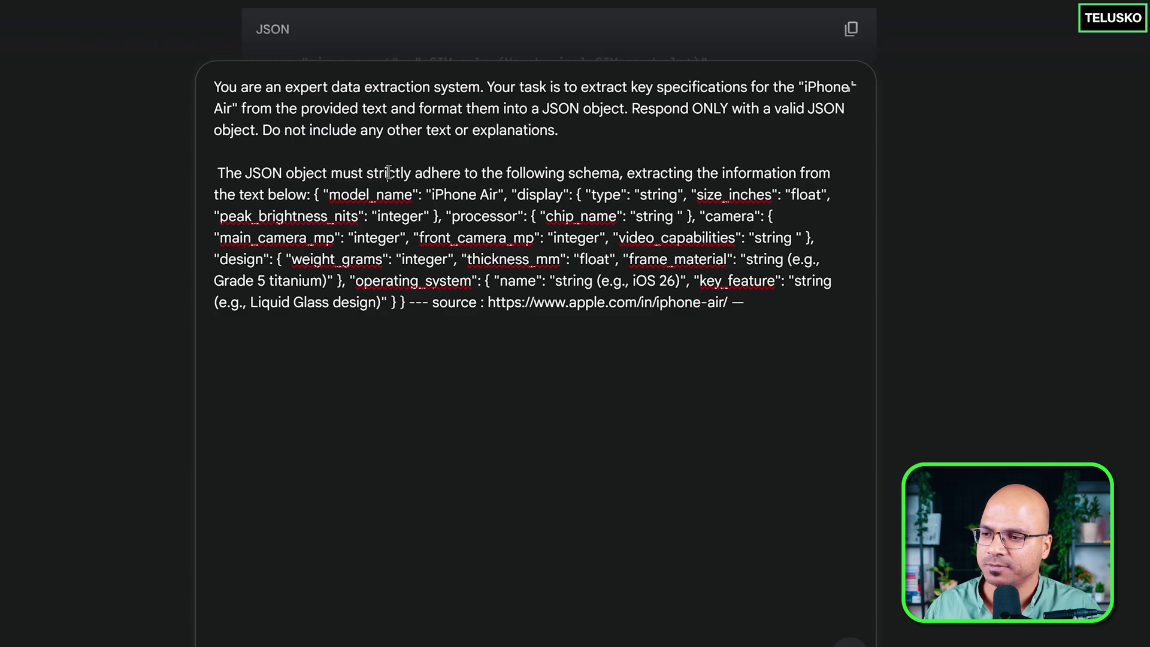
{"action": "left_click", "coordinate": [653, 173]}
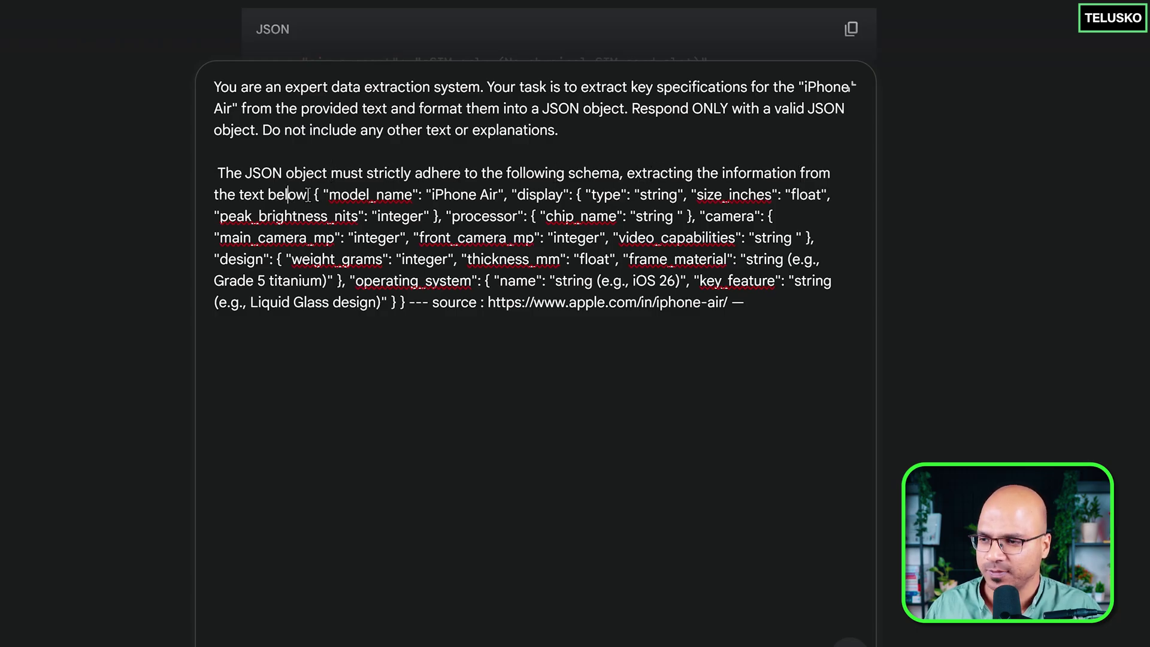
{"action": "left_click_drag", "start_coordinate": [324, 195], "coordinate": [420, 195]}
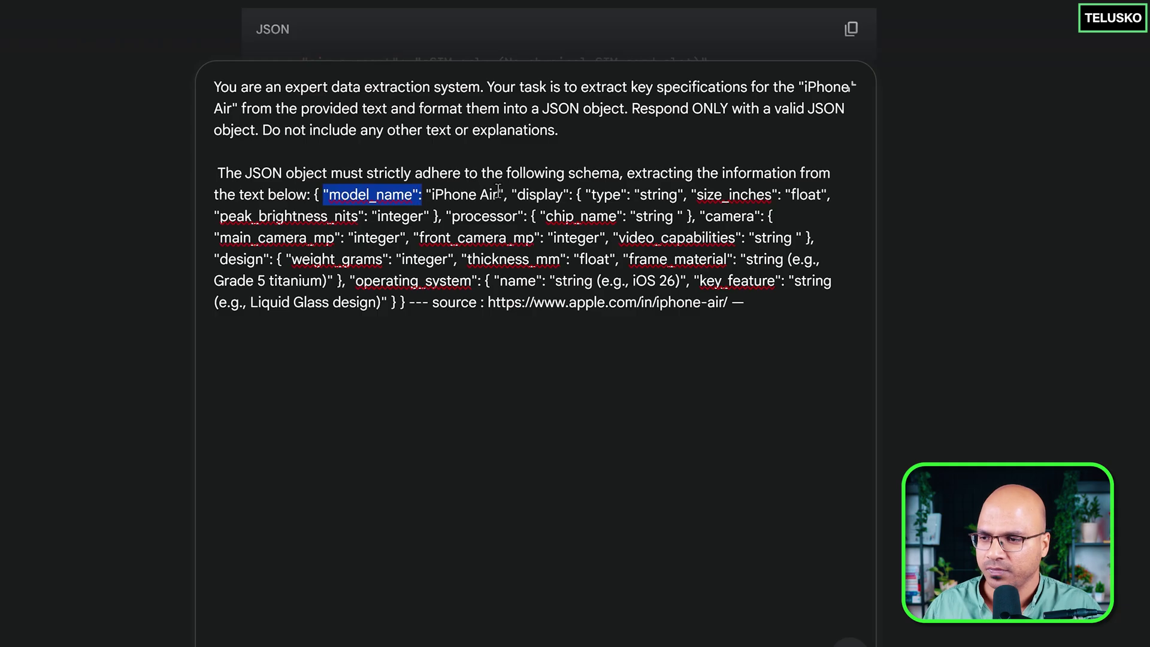
{"action": "left_click_drag", "start_coordinate": [499, 195], "coordinate": [428, 196]}
{"action": "key", "text": "BackSpace"}
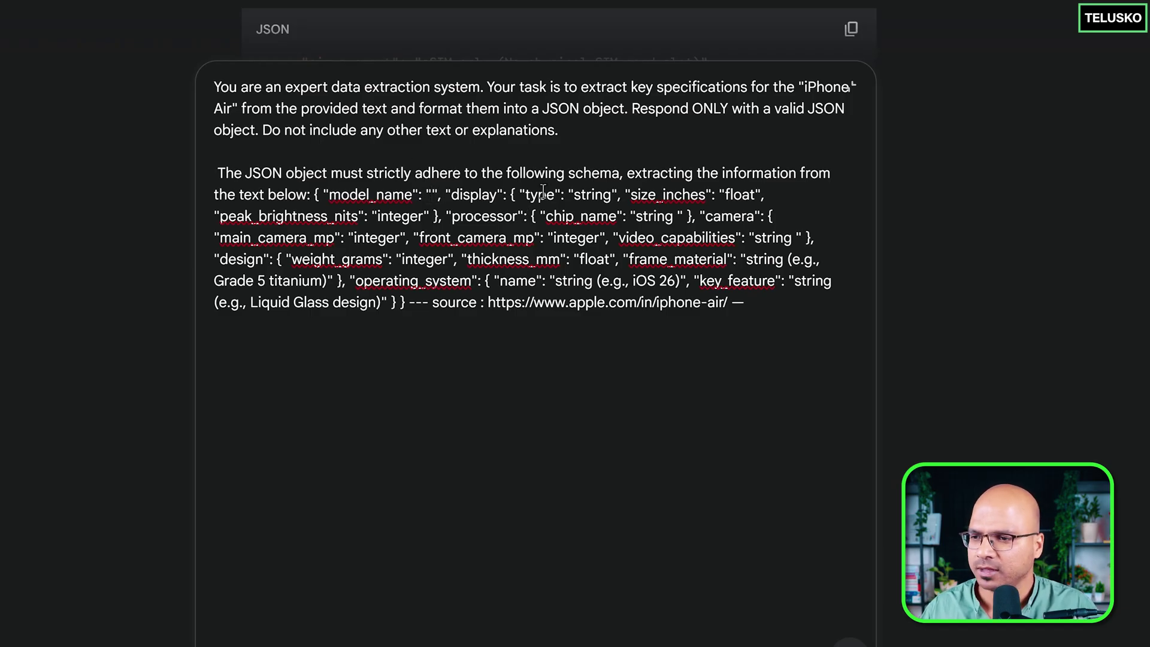
Review the display, processor, design and operating_system keys and source URL, then send the prompt.
{"action": "double_click", "coordinate": [539, 195]}
{"action": "double_click", "coordinate": [485, 195]}
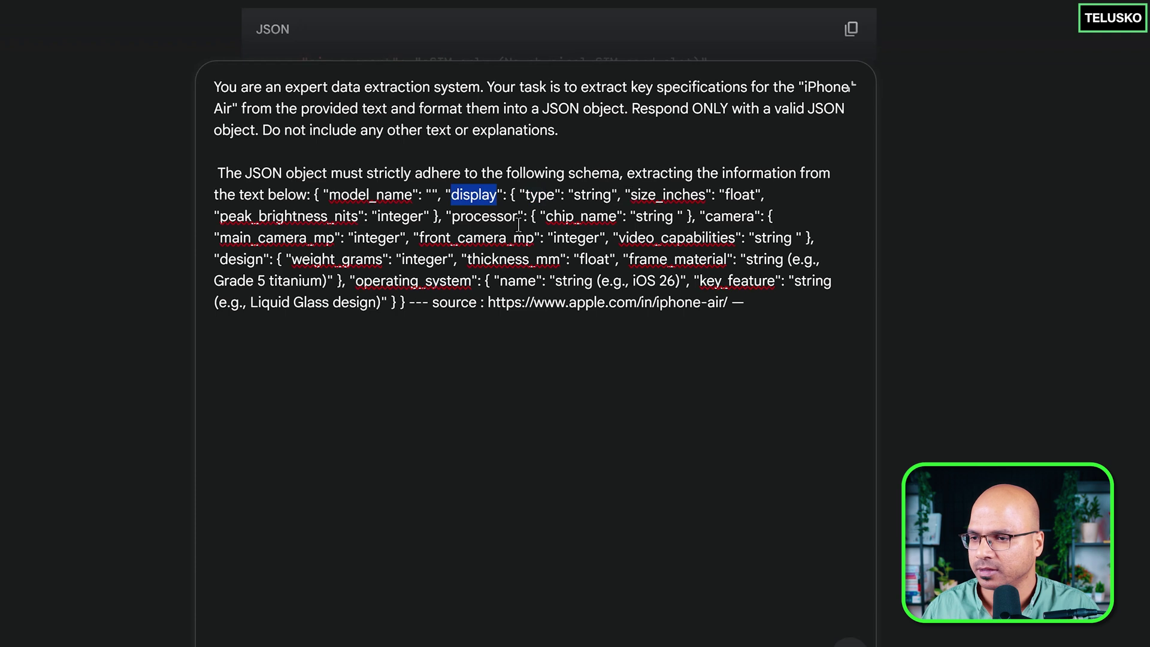
{"action": "double_click", "coordinate": [486, 216]}
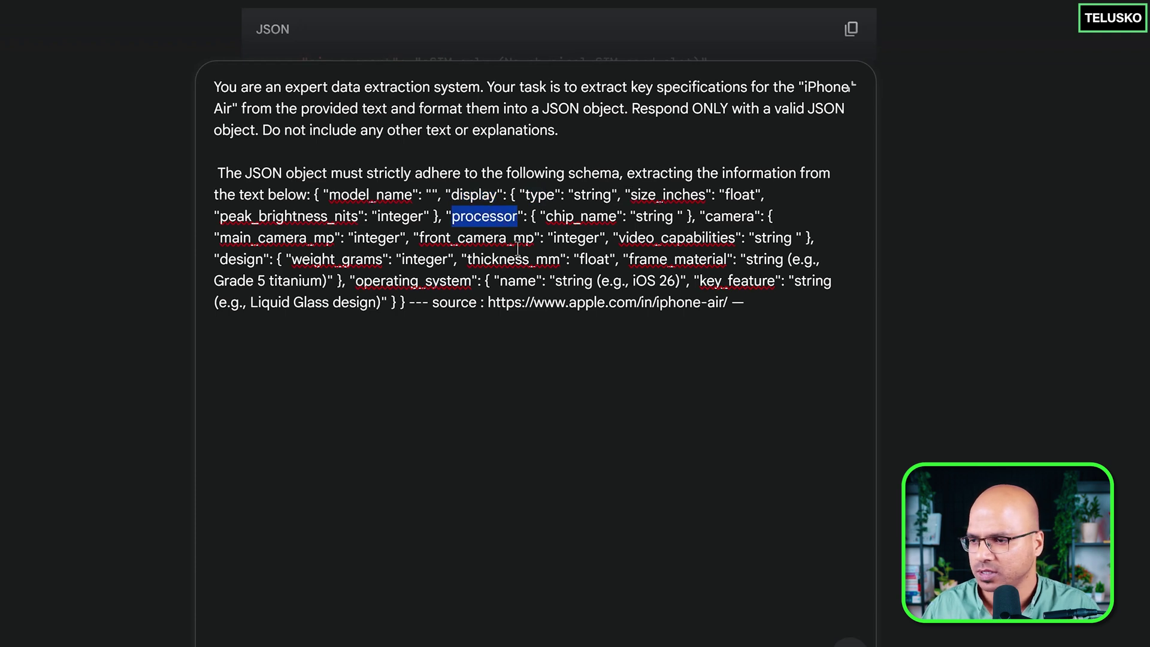
{"action": "double_click", "coordinate": [246, 259]}
{"action": "double_click", "coordinate": [419, 281]}
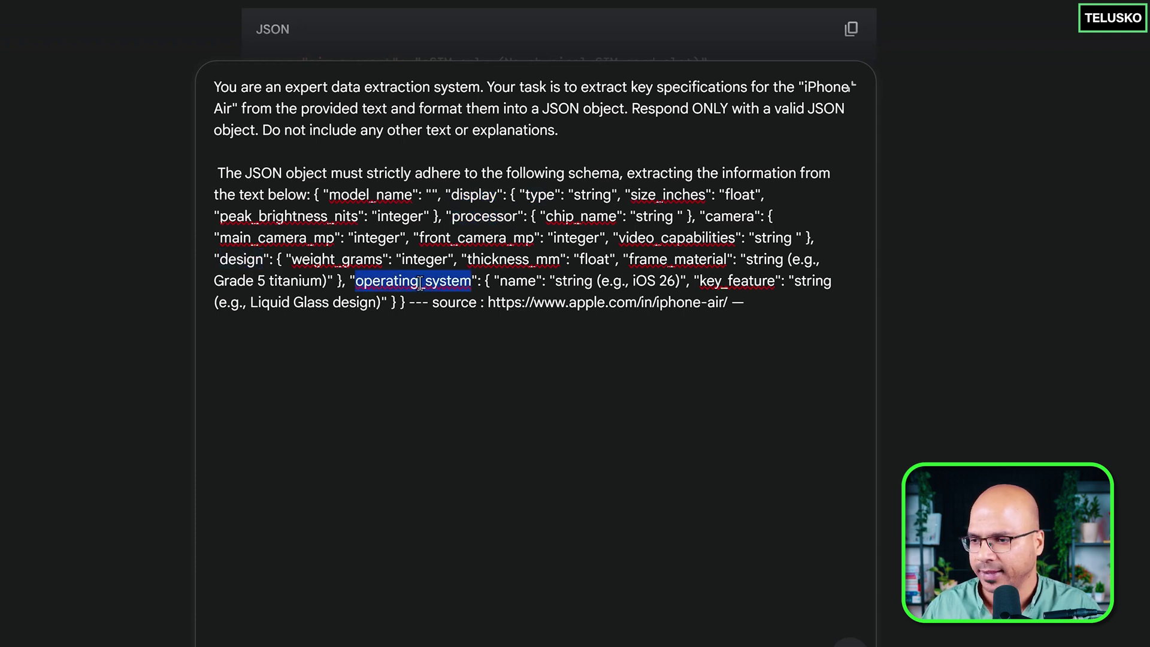
{"action": "left_click", "coordinate": [803, 296]}
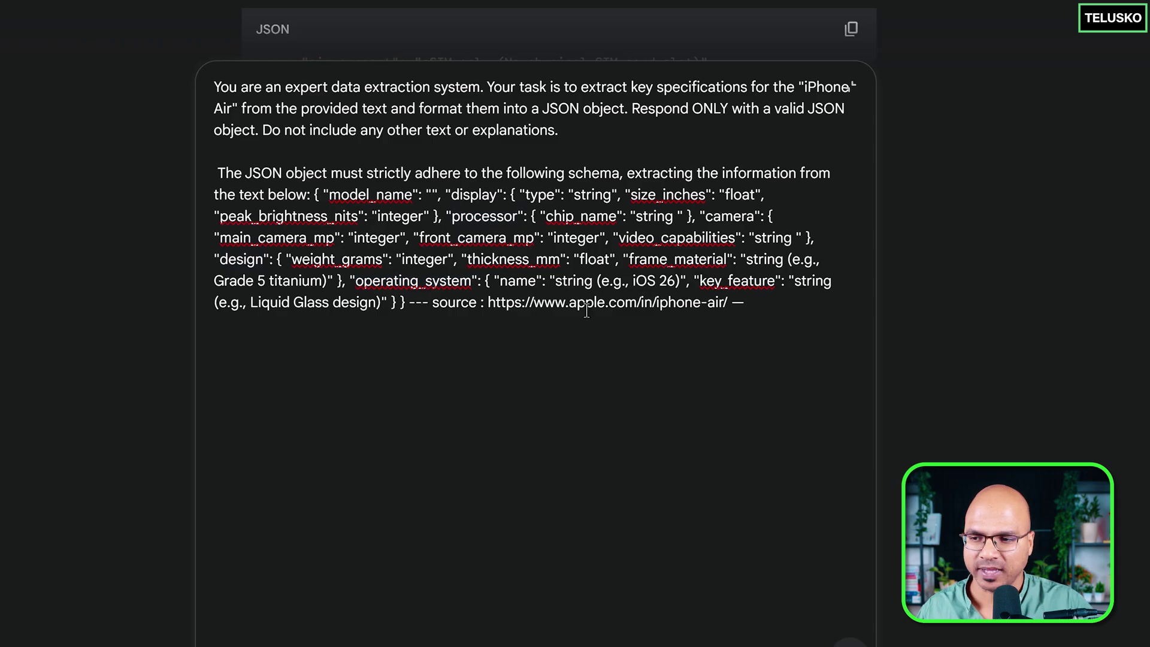
{"action": "left_click_drag", "start_coordinate": [496, 305], "coordinate": [704, 305]}
{"action": "left_click", "coordinate": [789, 307]}
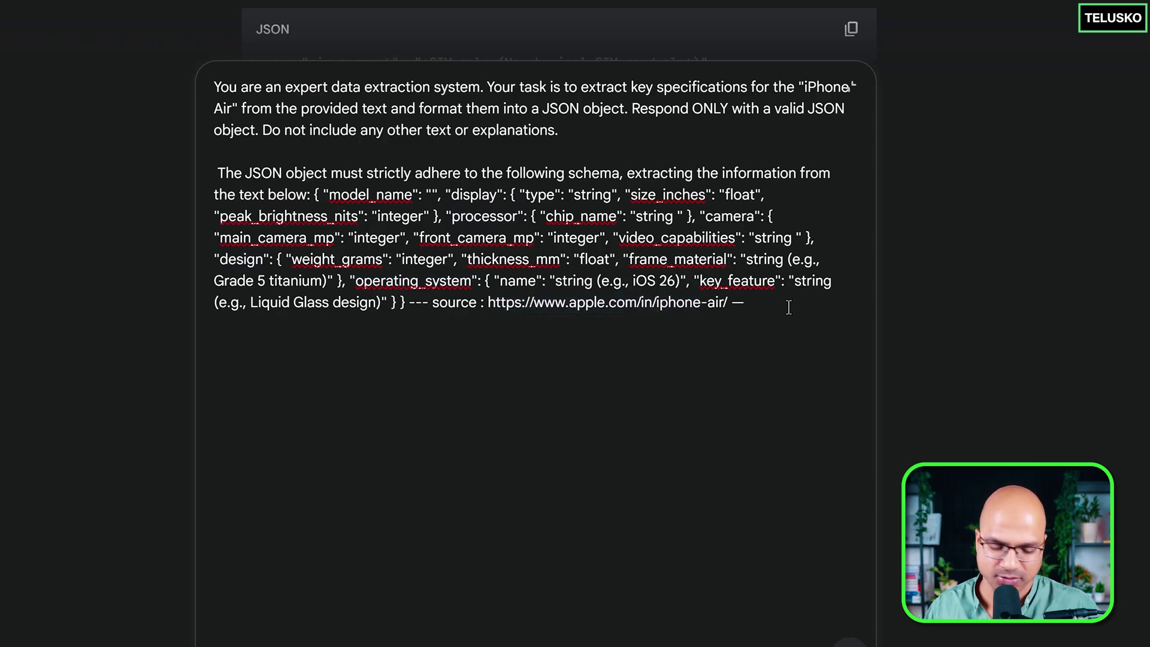
{"action": "key", "text": "Return"}
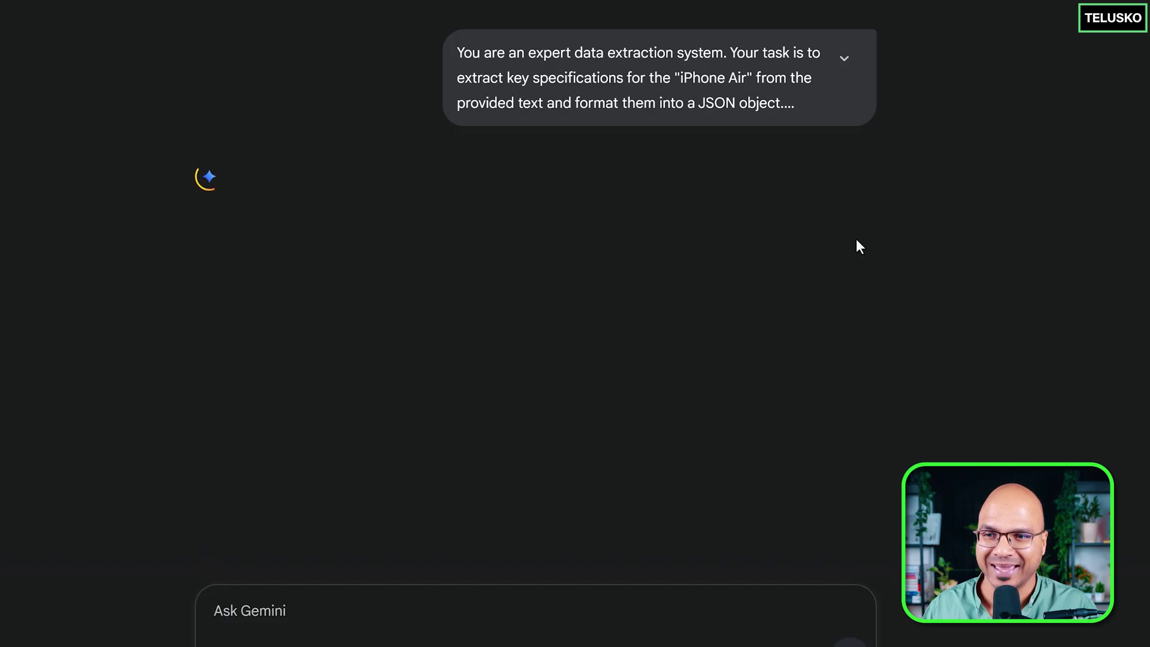
Expand the sent prompt and scroll through Gemini's JSON reply with the A19 Pro chip and iOS 26.
{"action": "left_click", "coordinate": [844, 68]}
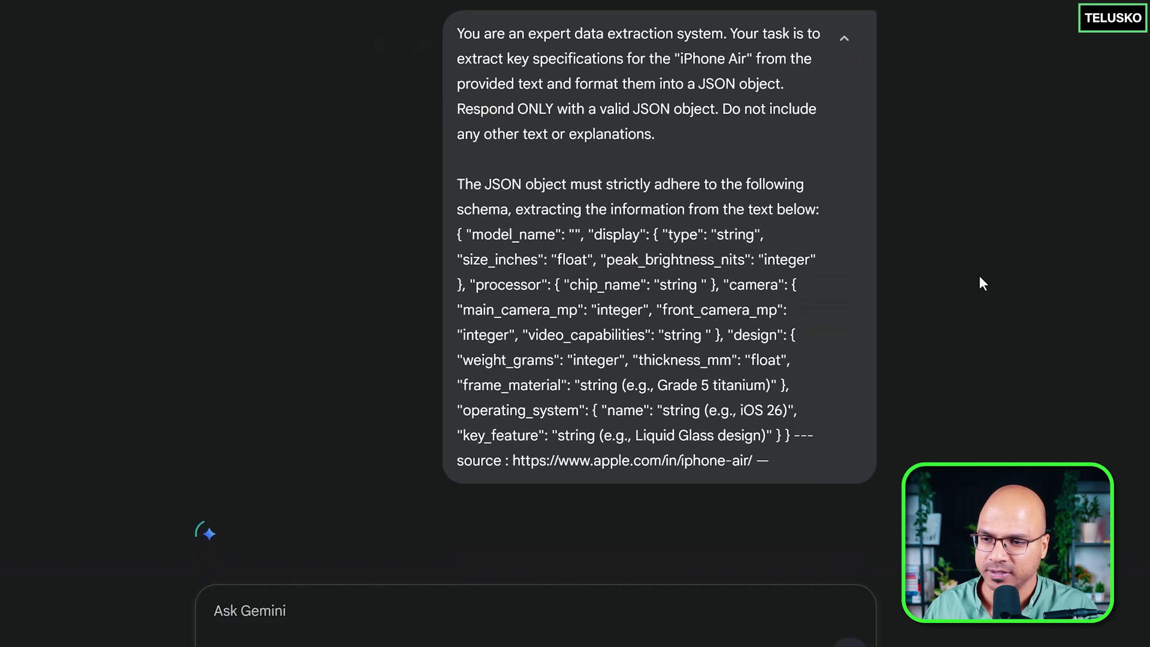
{"action": "scroll", "coordinate": [635, 368], "scroll_direction": "up", "scroll_amount": 2}
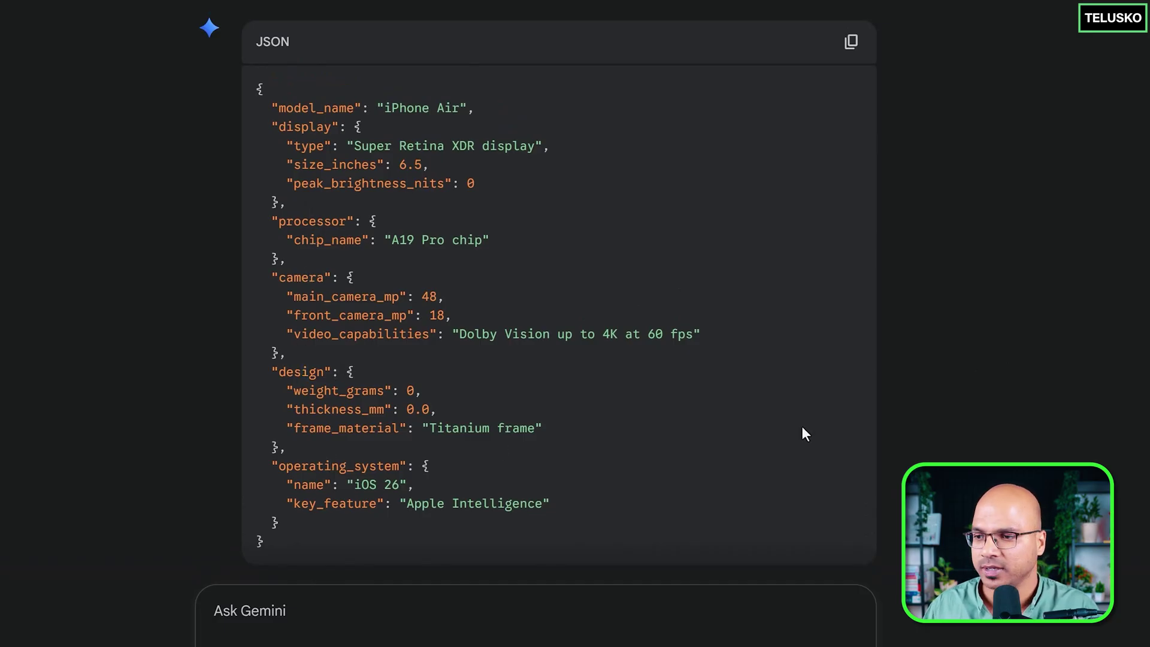
{"action": "scroll", "coordinate": [1090, 376], "scroll_direction": "up", "scroll_amount": 5}
{"action": "scroll", "coordinate": [1090, 376], "scroll_direction": "down", "scroll_amount": 6}
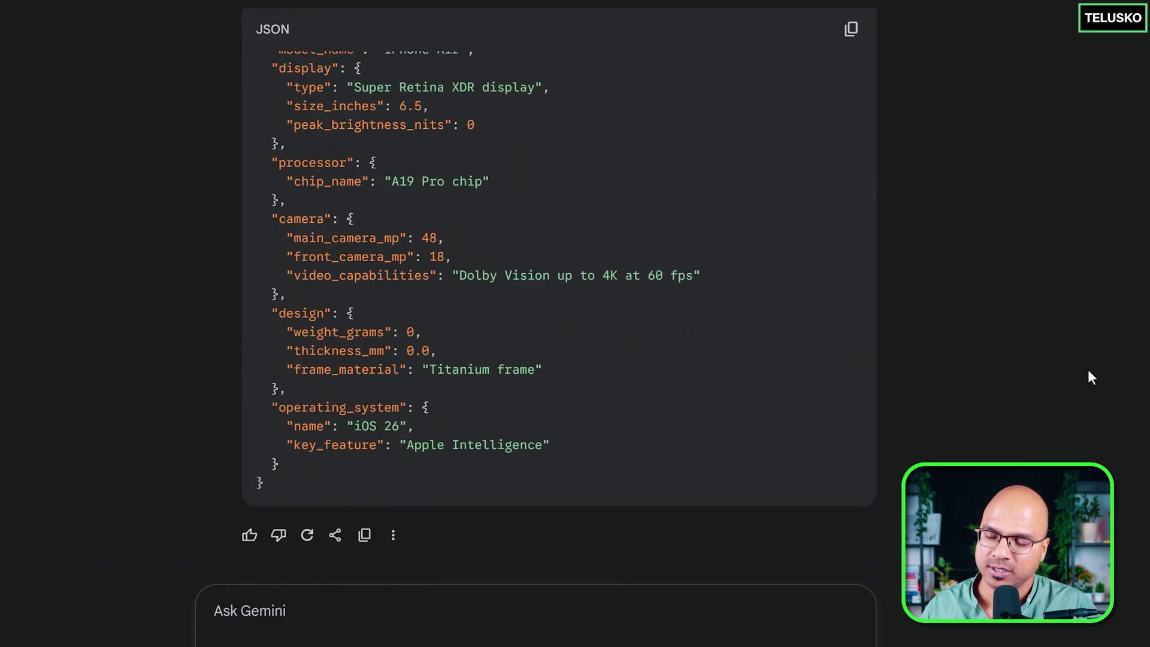